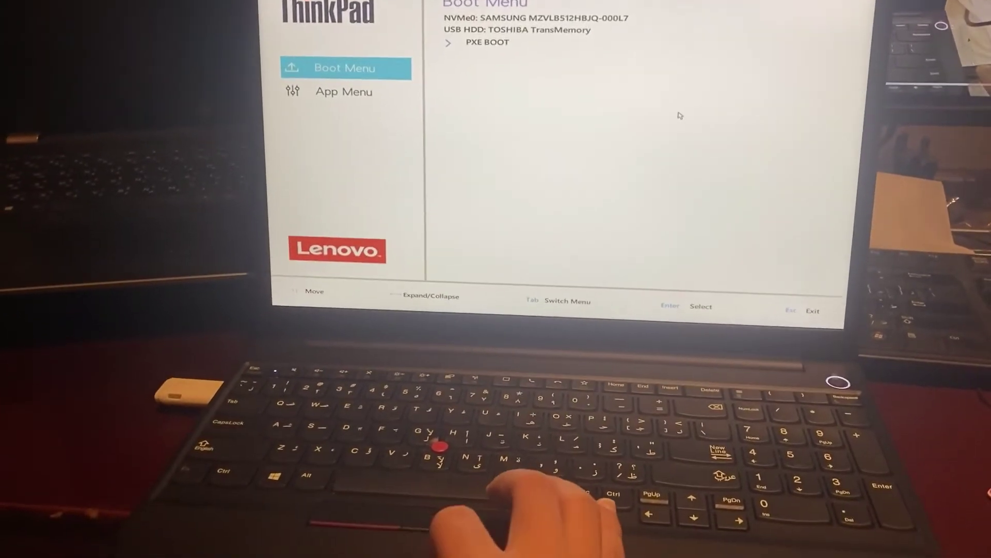
Step: Enter the note "if you incouter lenovo thinkpad e15" in the image search field without submitting it
left_click(507, 63)
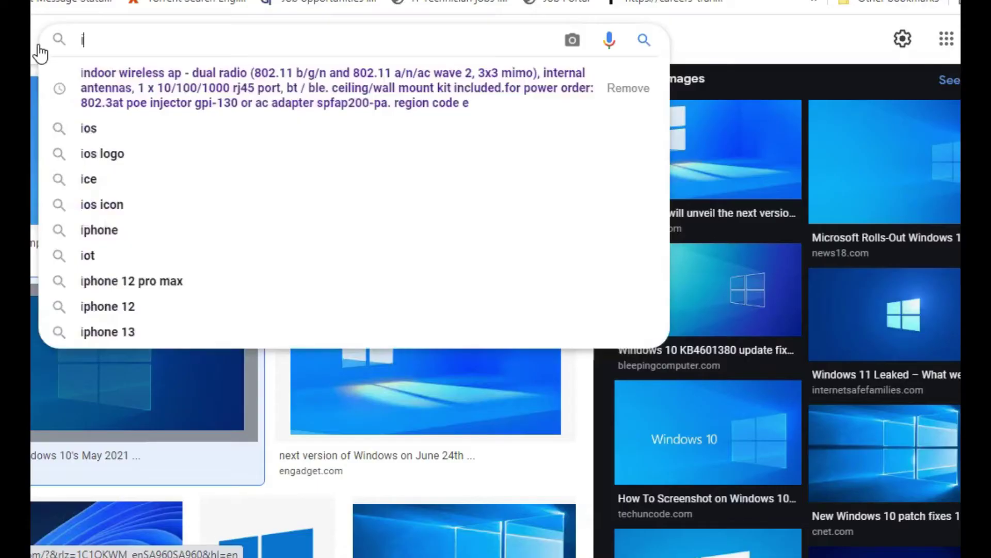
type("f ")
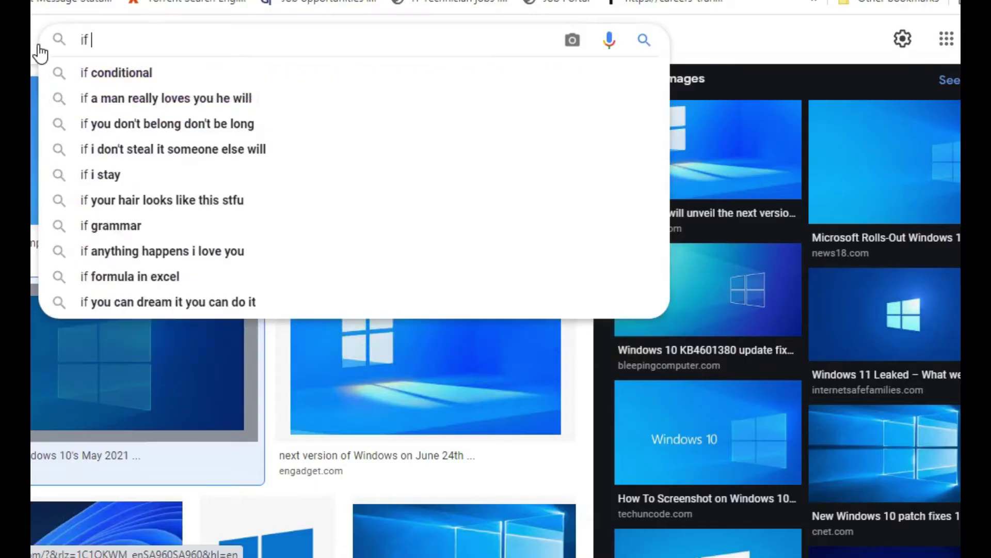
type("you incouter ")
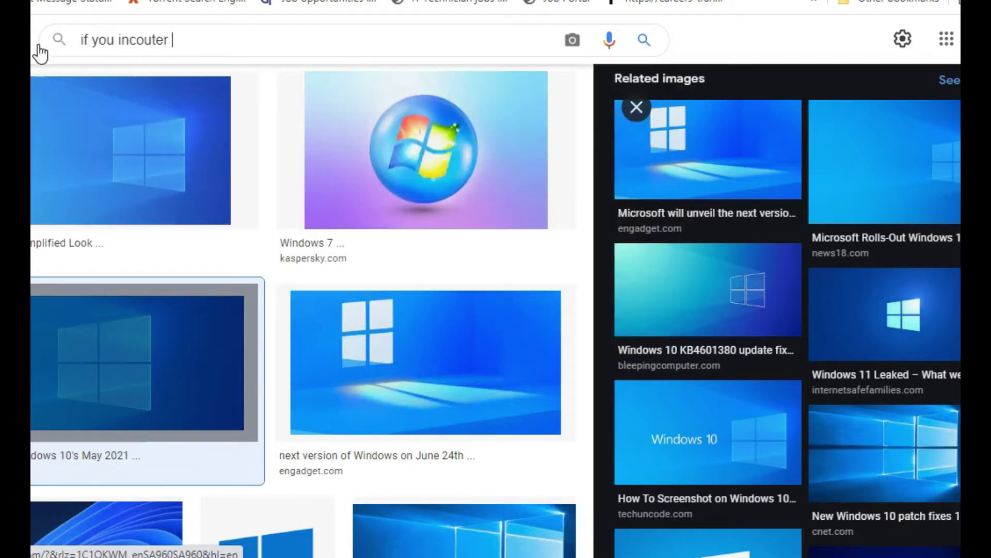
type("lenovo thin")
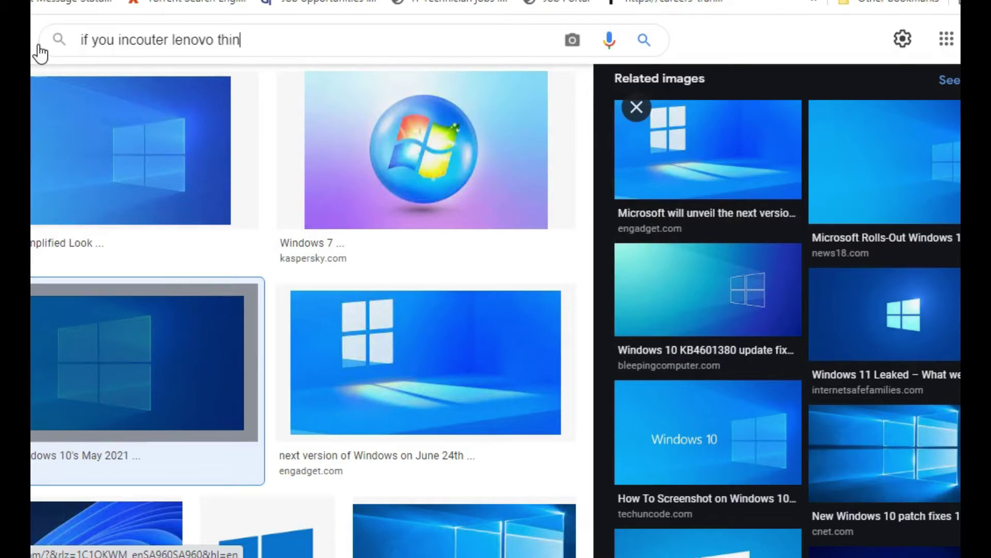
type("kpad e15")
Step: Replace the query and search Google Images for "you need to format"
key("ctrl+a")
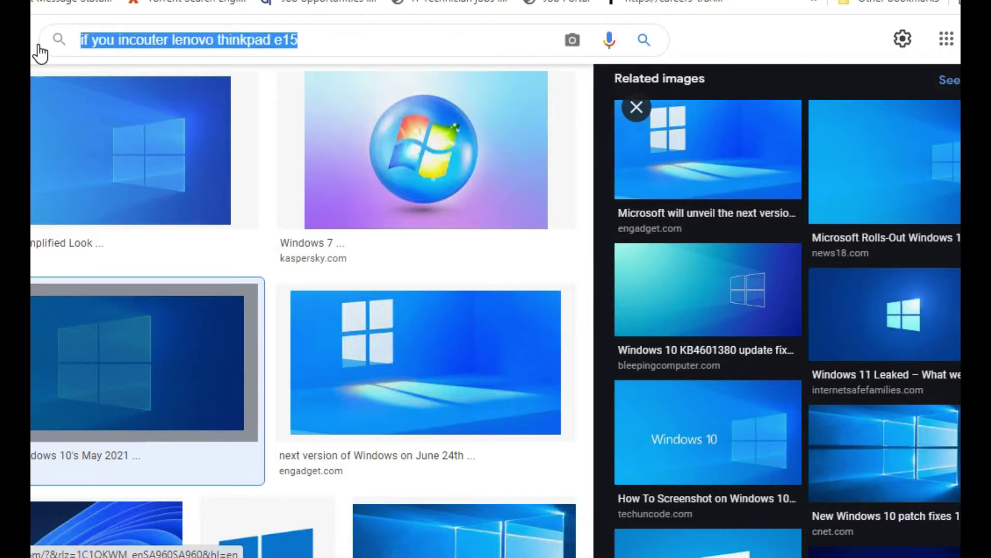
type("you need ")
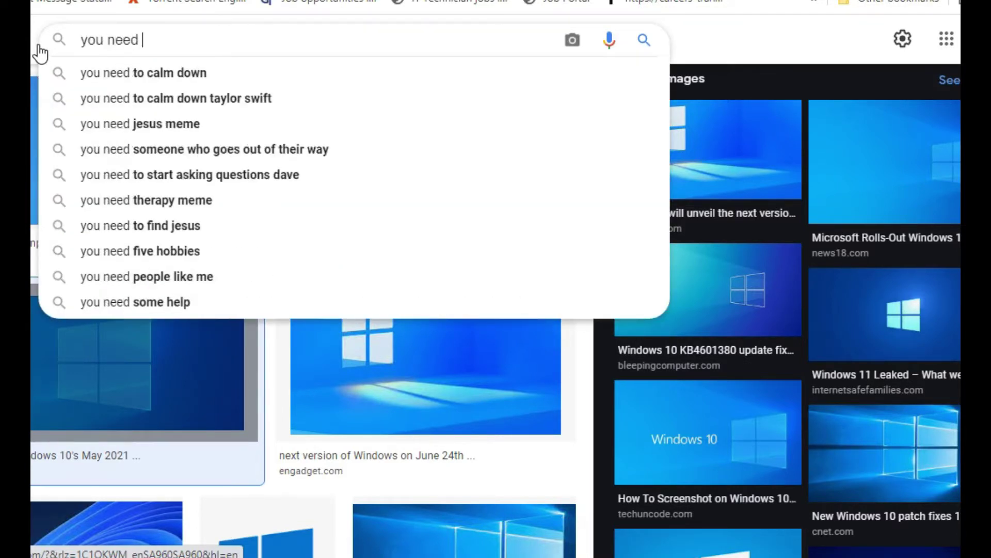
type("to for")
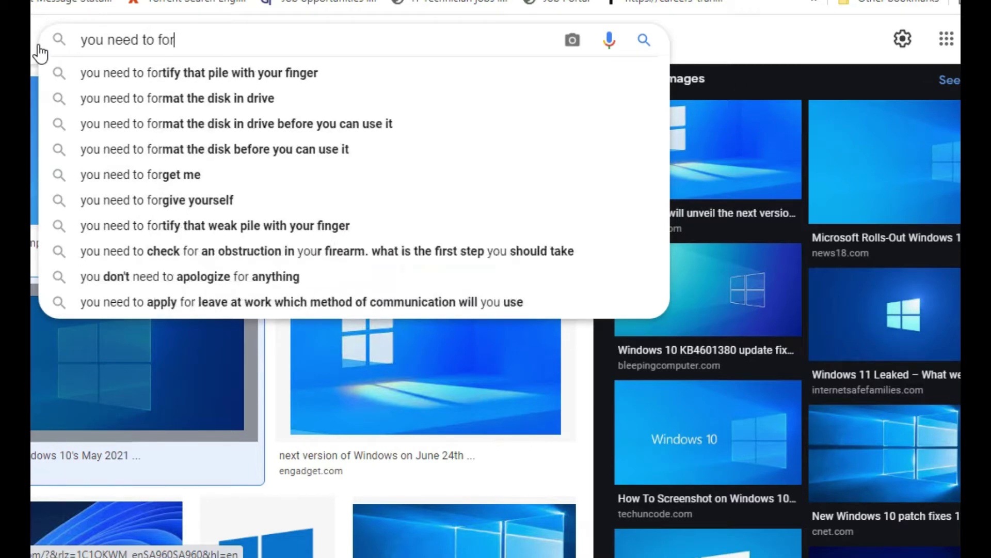
type("mat")
key("Return")
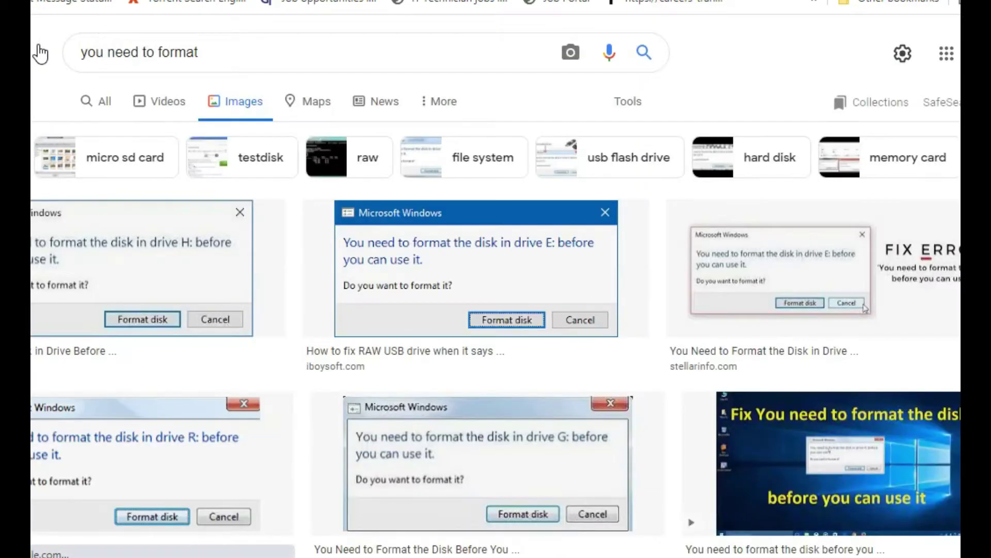
Step: Replace the search text with the note "but you coudnt format" without submitting it
left_click(250, 61)
key("ctrl+a")
type("but ")
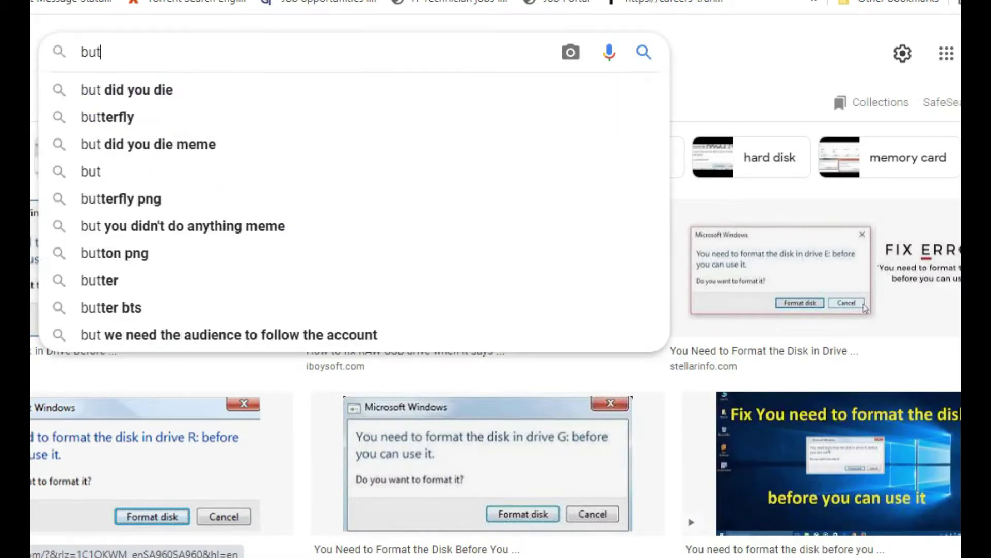
type("you ")
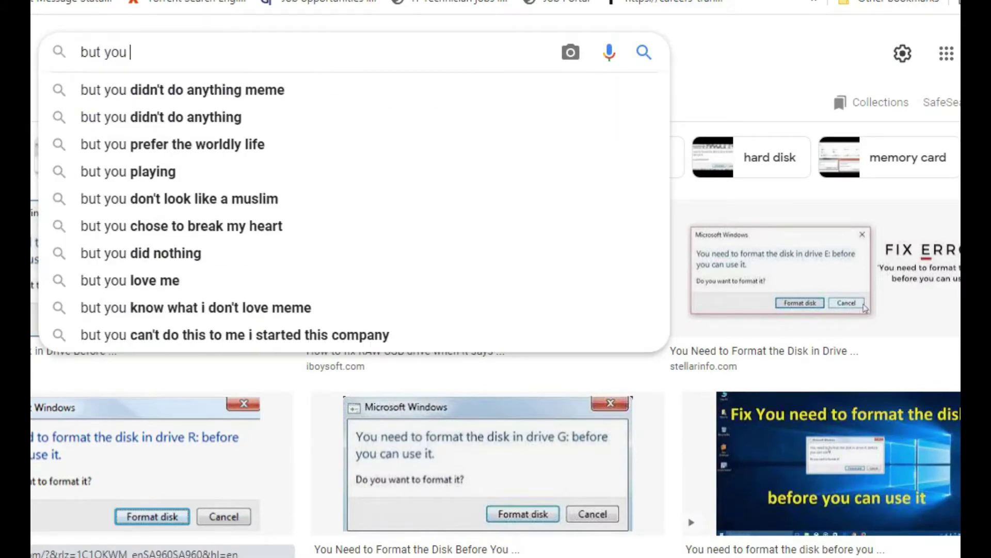
type("coudnt ")
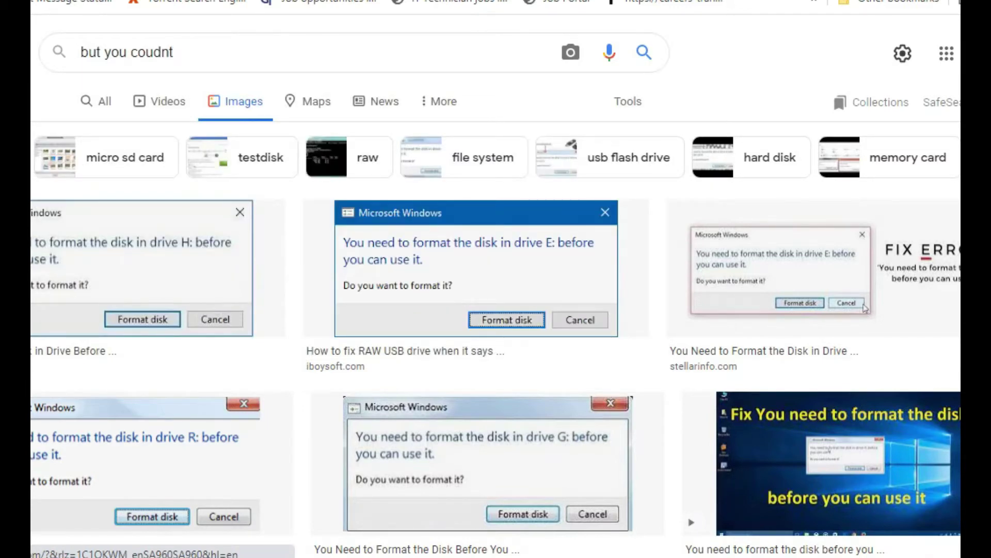
type("format")
Step: Replace the search text with the note "maybe because secure boot still on" without submitting it
key("ctrl+a")
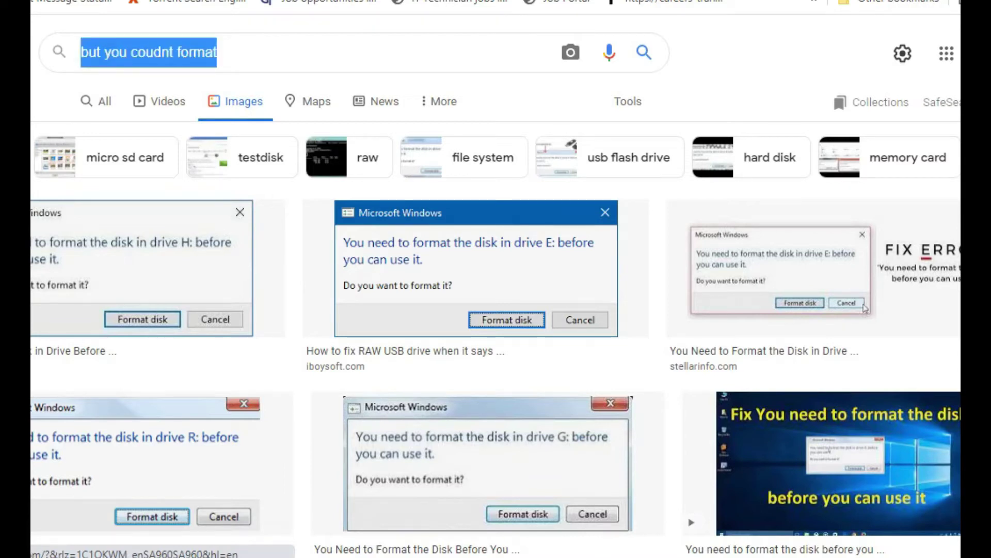
type("ma")
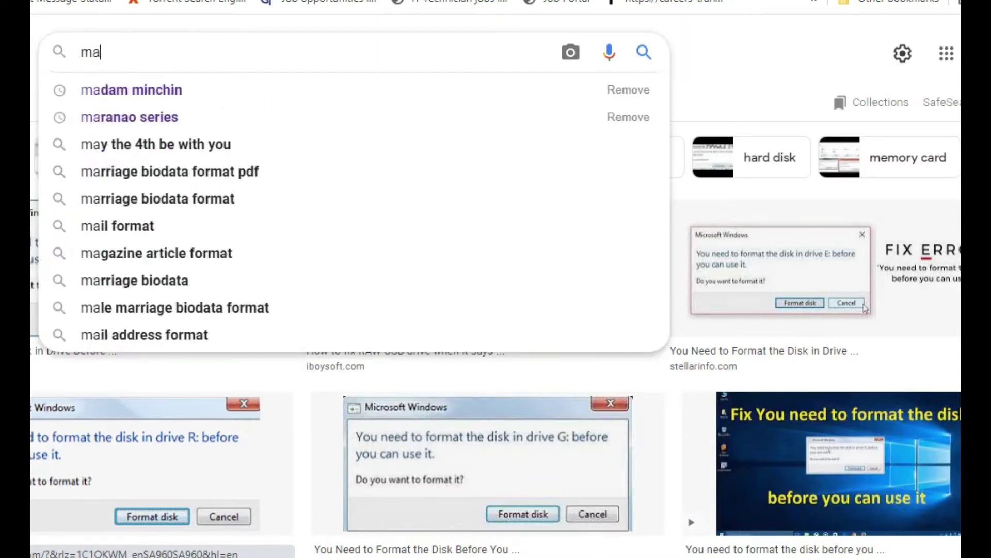
type("ybe be")
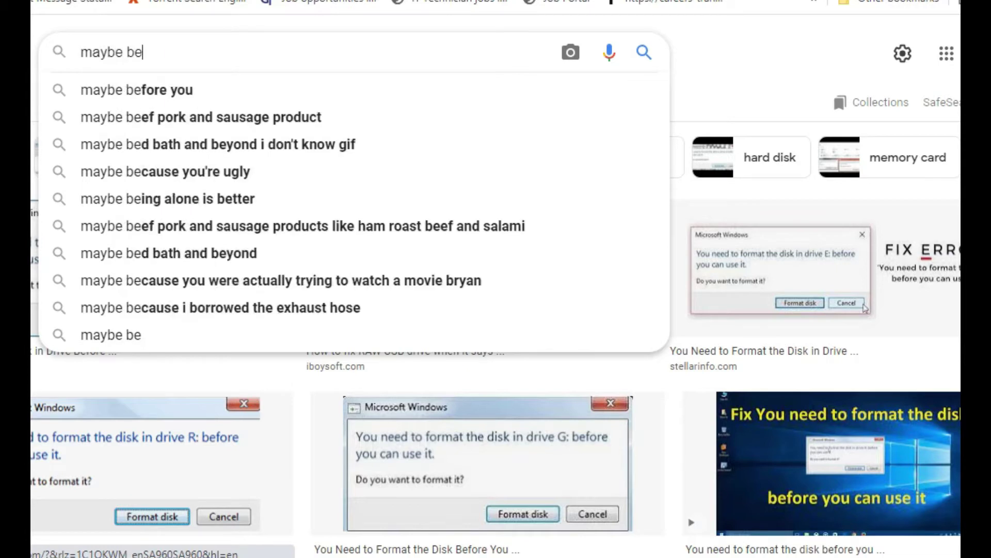
type("cause secure ")
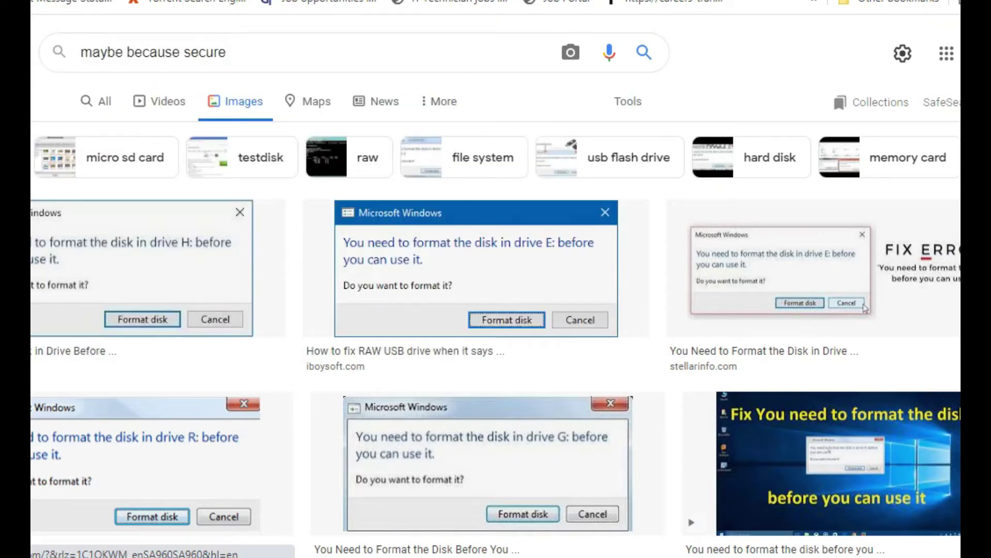
type("boot sti")
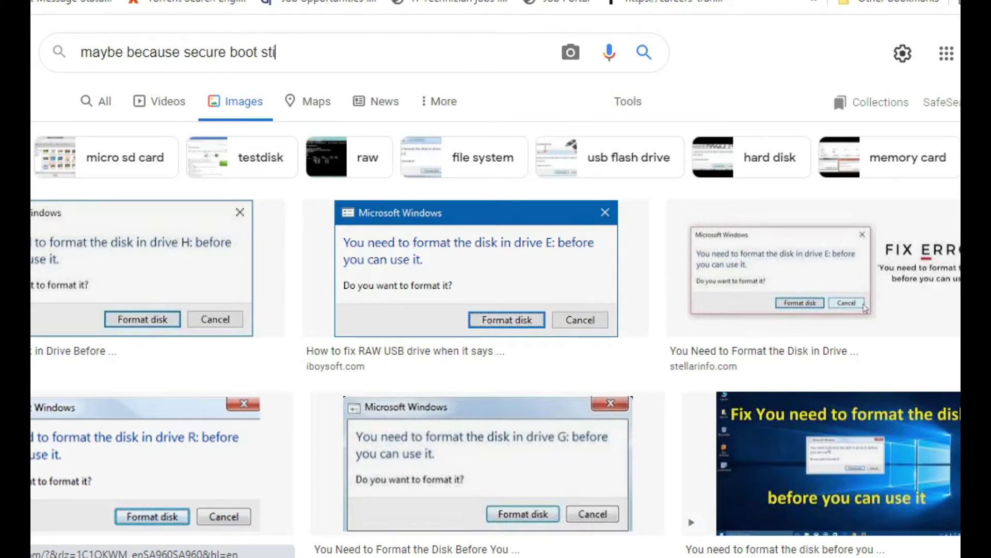
type("ll on")
Step: Replace the search text with "but if you check the secure boot boot still off and you still format the pc or install the pc"
key("ctrl+a")
type("b")
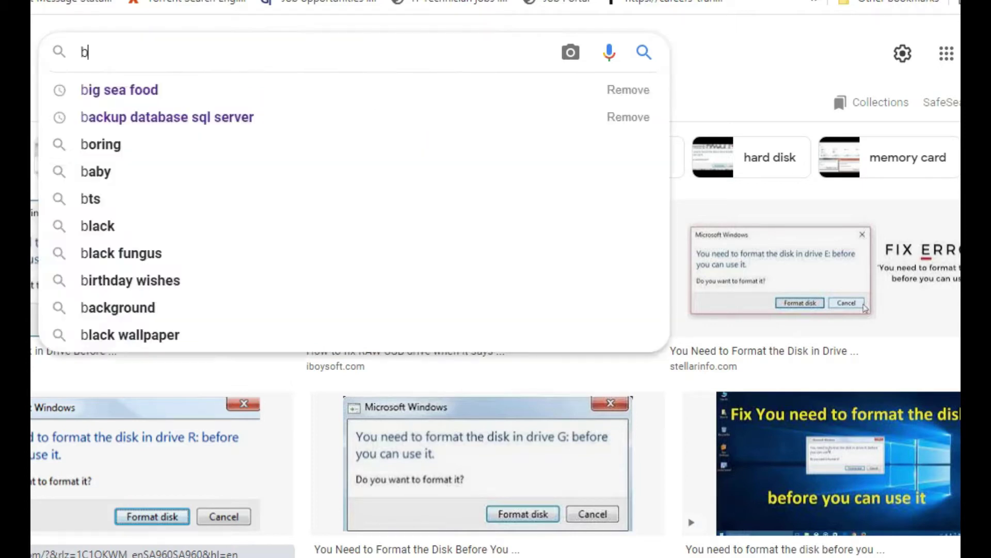
type("ut i")
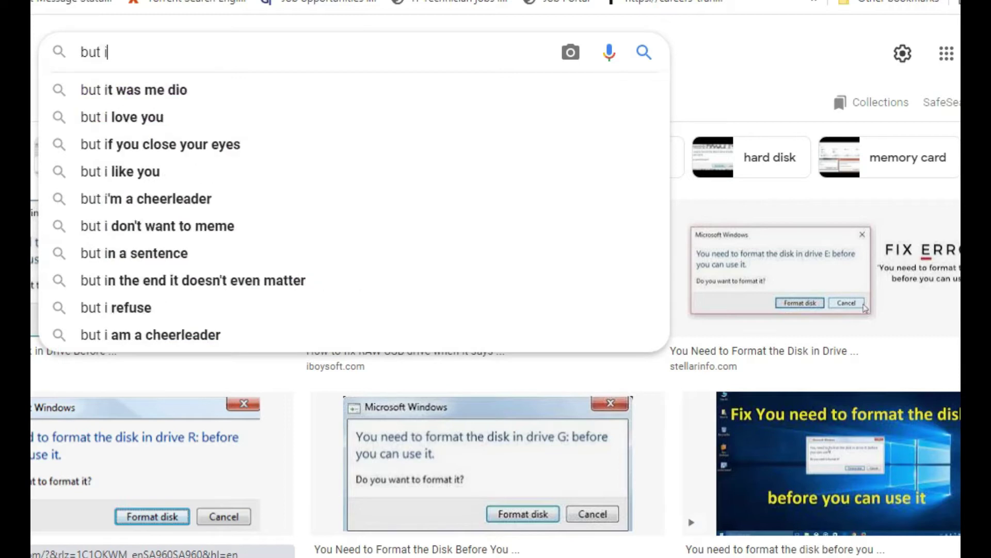
type("f you")
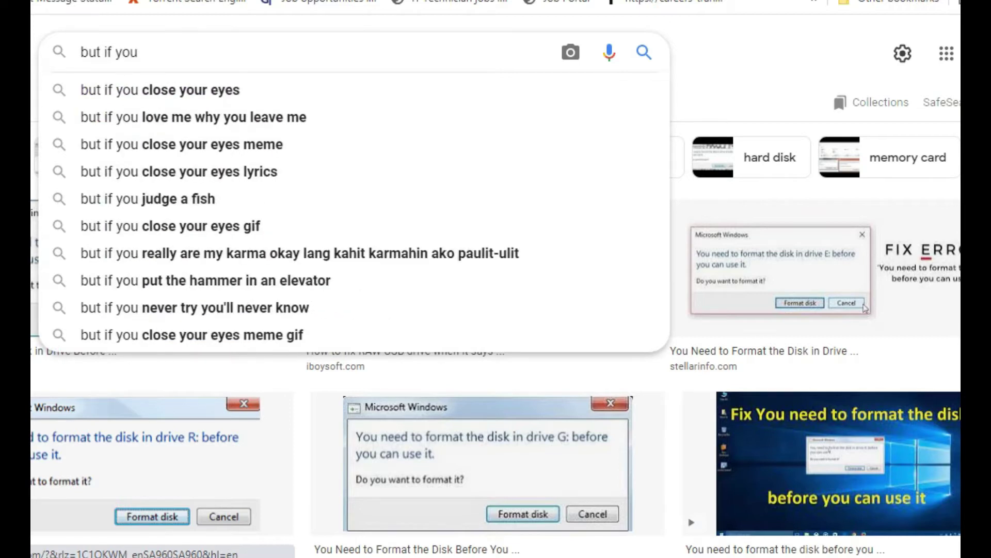
type(" check the s")
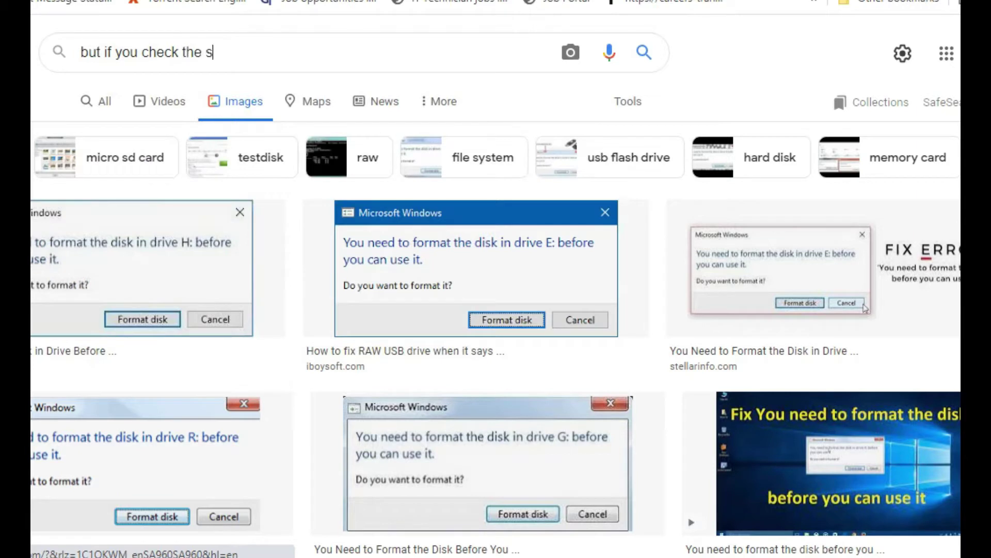
type("ecure boot ")
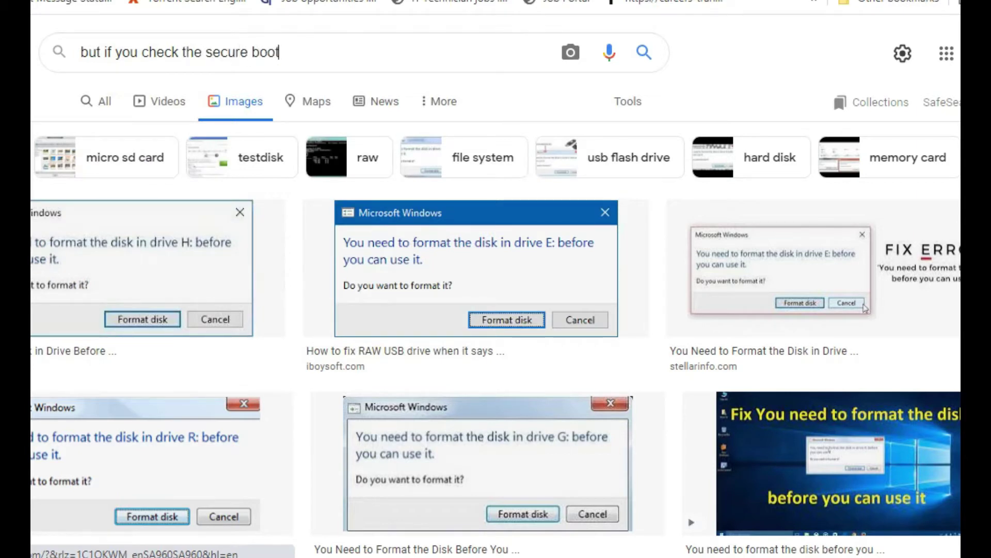
type("boot still no")
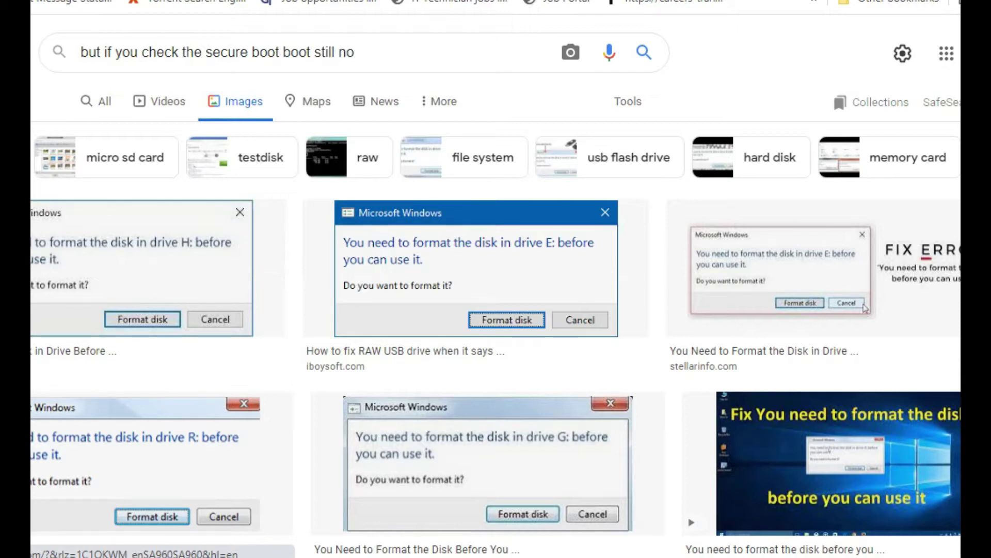
key("BackSpace")
key("BackSpace")
type("off and you still ")
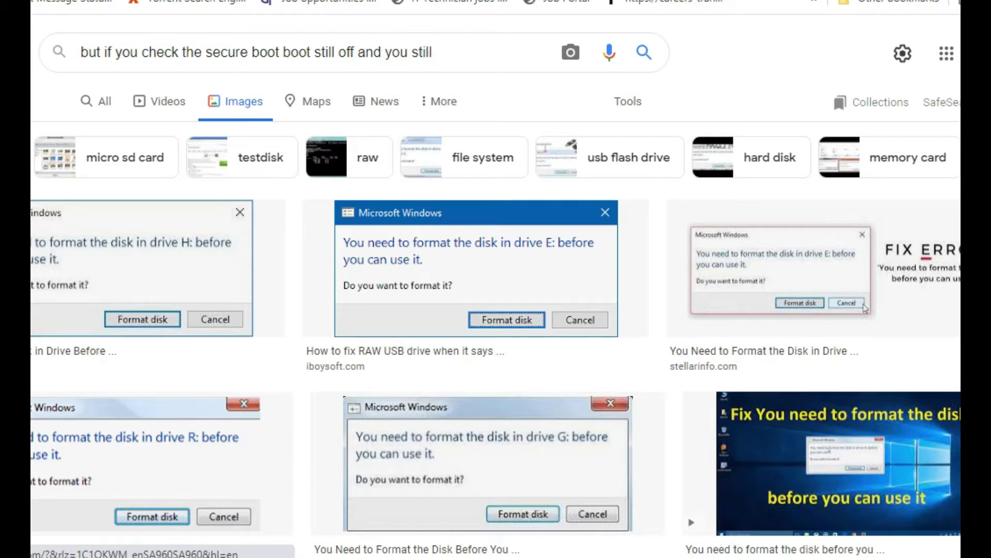
type("format the pc or")
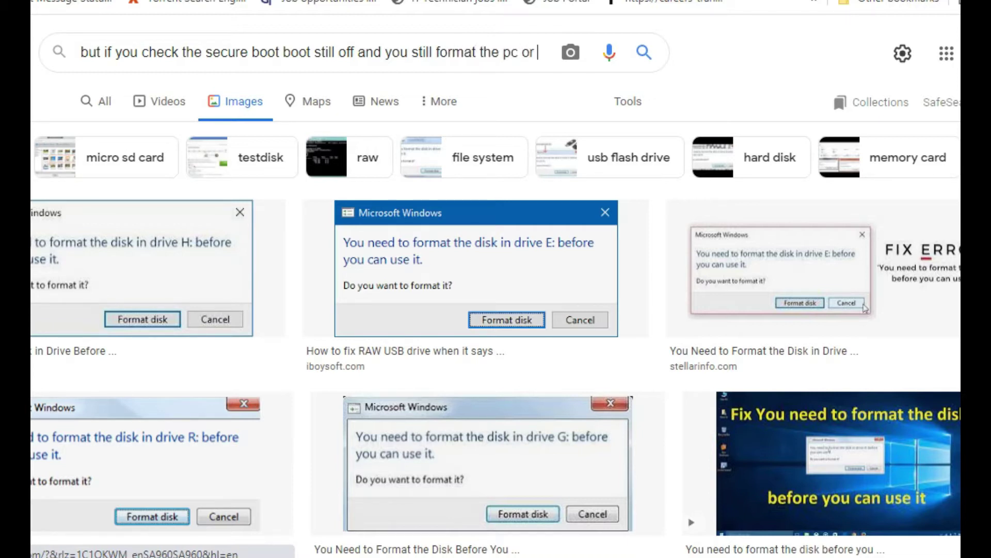
type(" install")
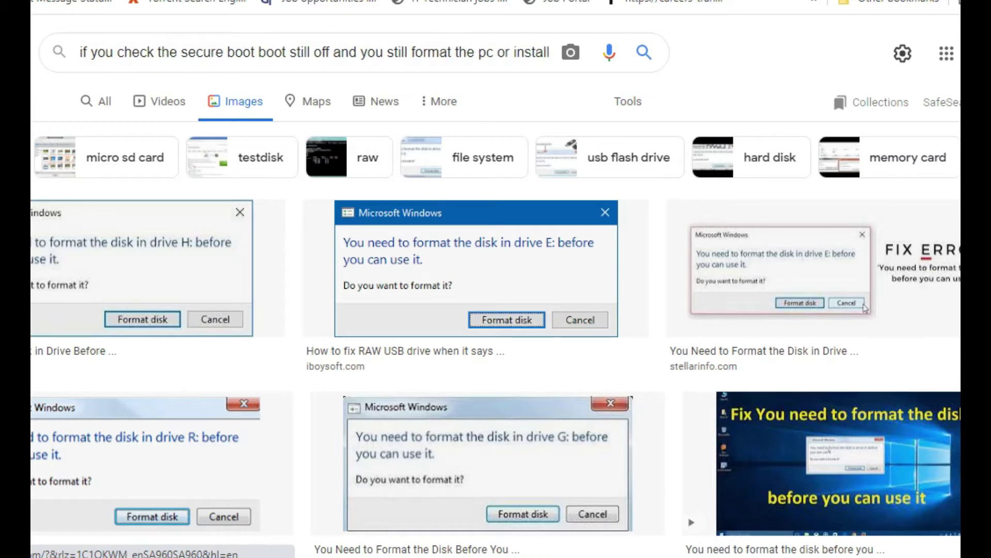
type(" the pc")
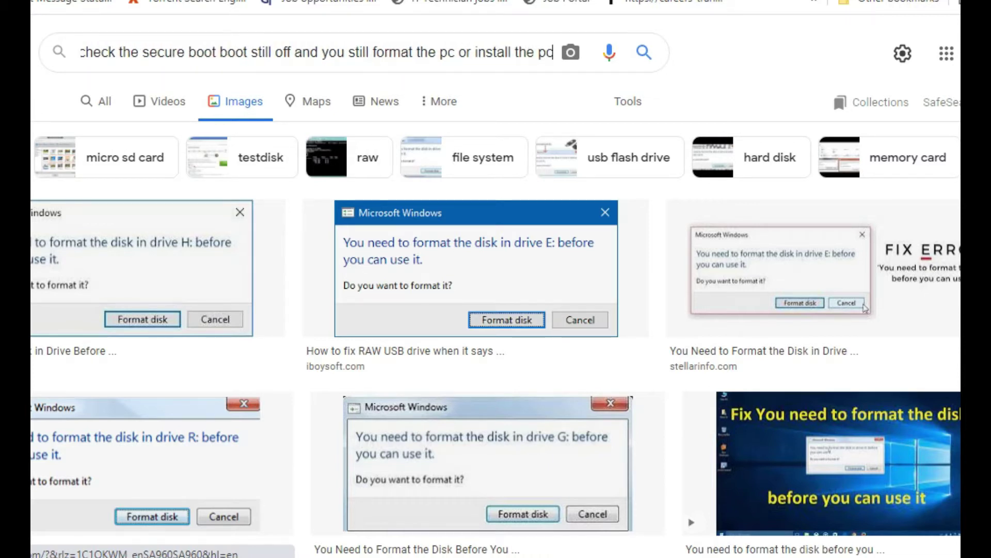
Step: Replace the search text with the note "check the BIOS if UEFI, if UEFI you have to make legacy" without submitting it
key("ctrl+a")
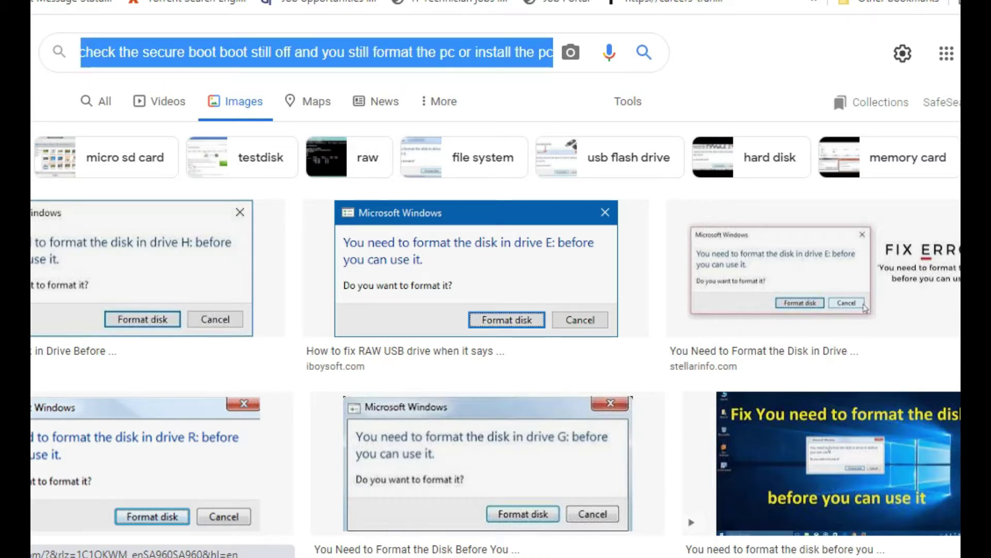
key("BackSpace")
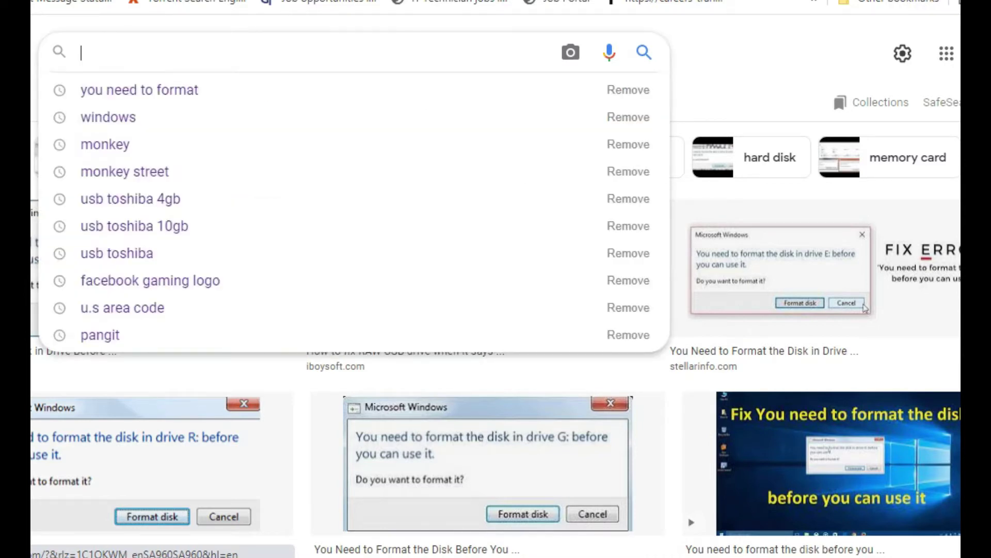
type("check")
key("BackSpace")
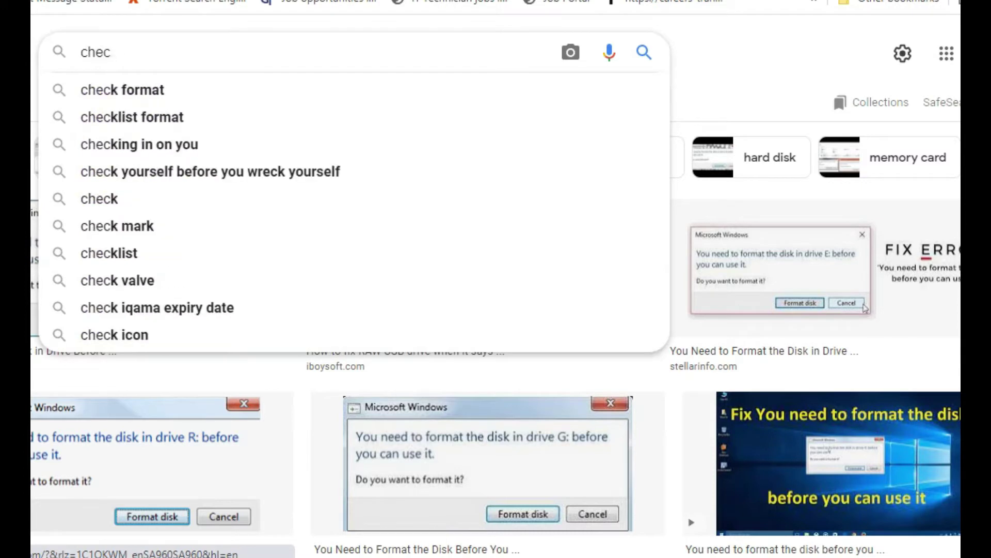
type("k th")
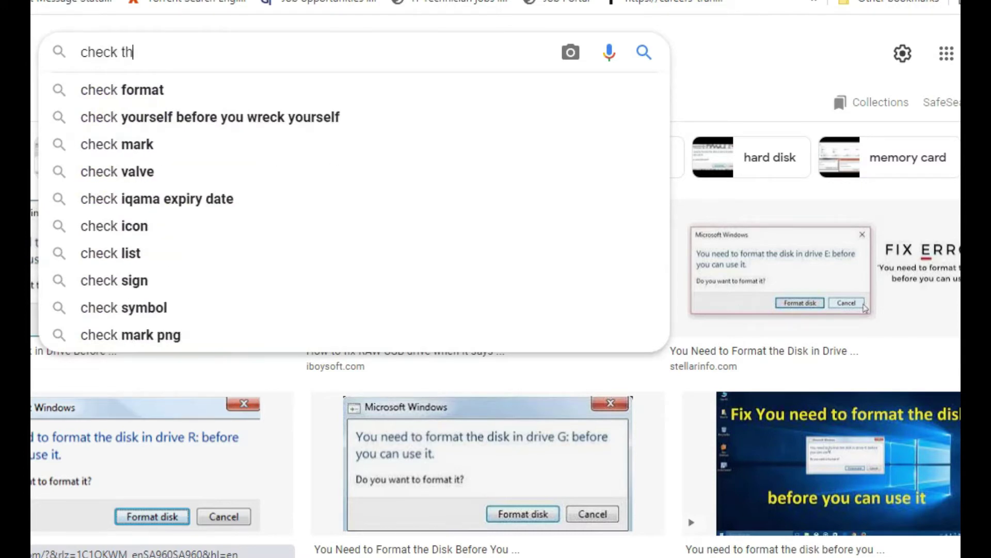
type("e")
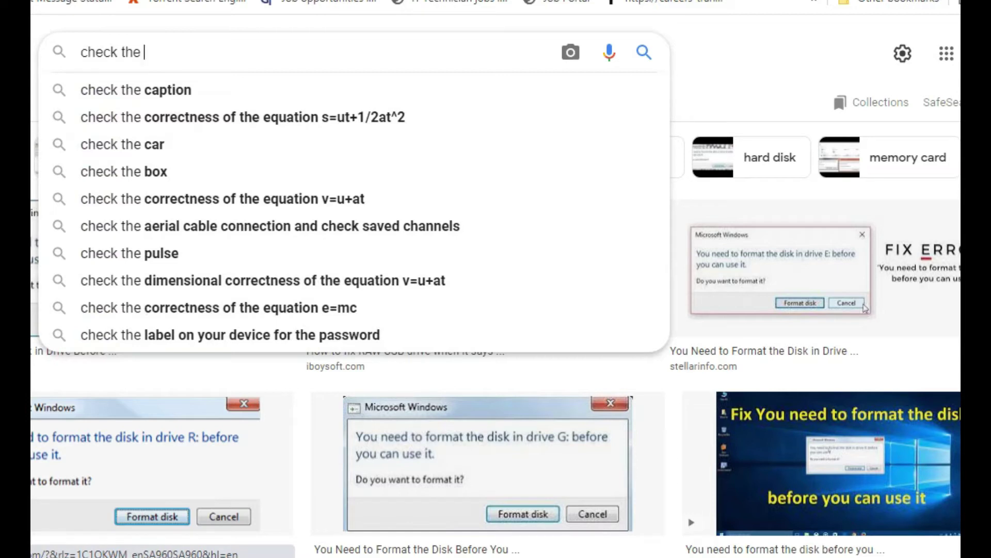
type(" BIOS")
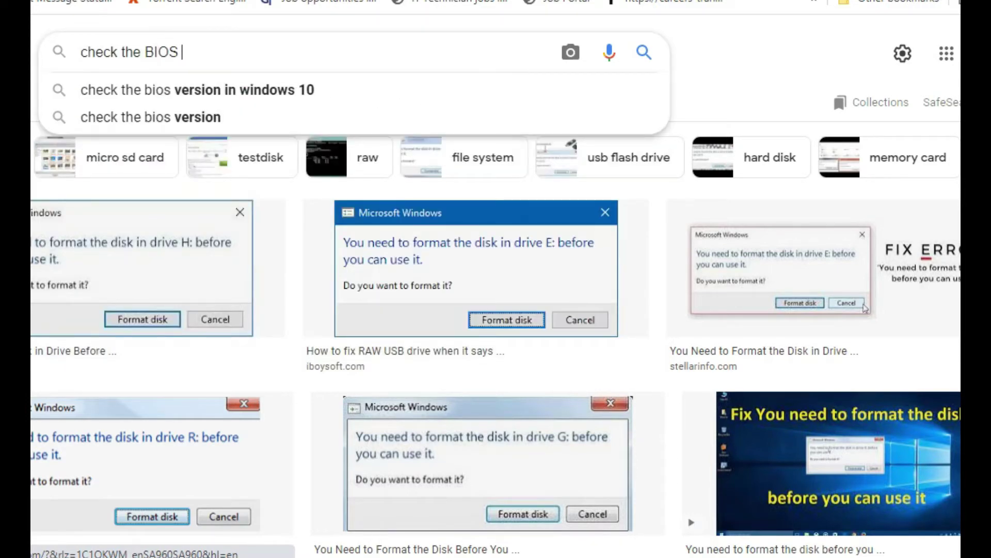
type(" if")
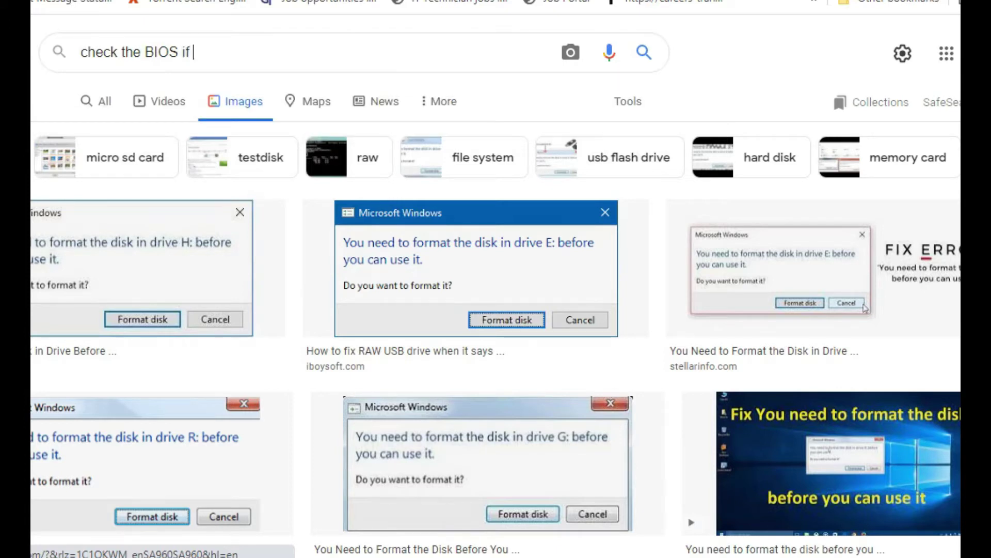
type(" UEFI, if UEFI you")
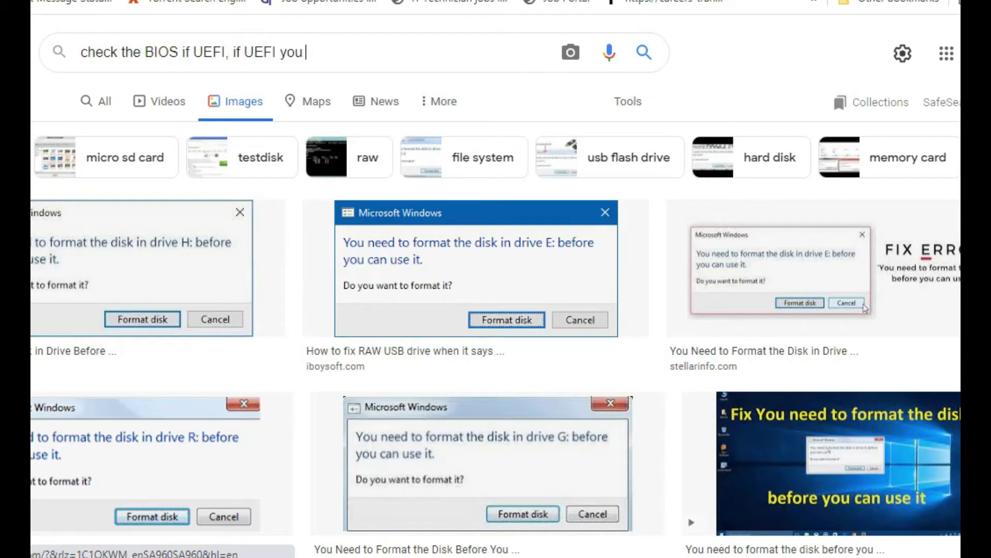
type(" have to make")
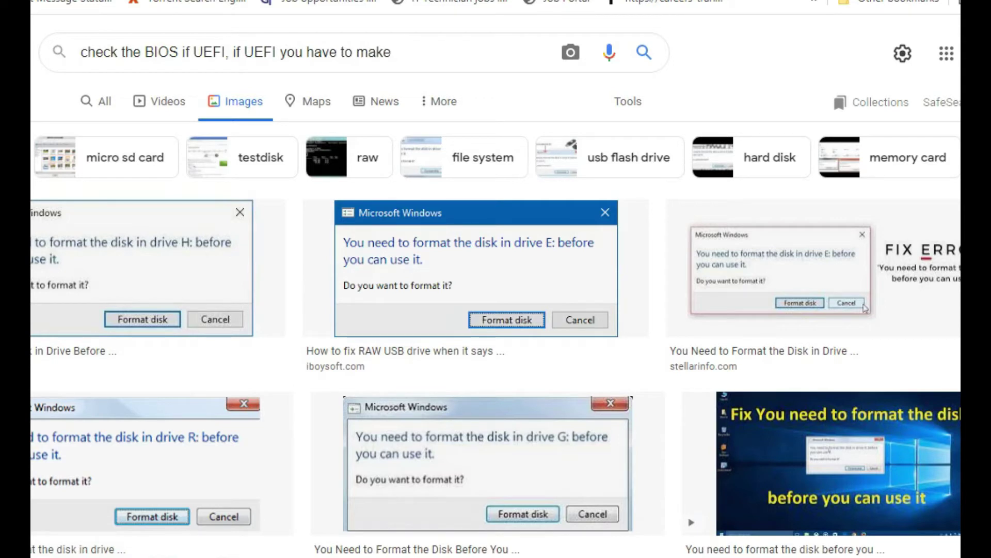
type(" legacy")
Step: Replace the search text with the note "but if you coudnt see there is no option to make legacy" without submitting it
key("ctrl+a")
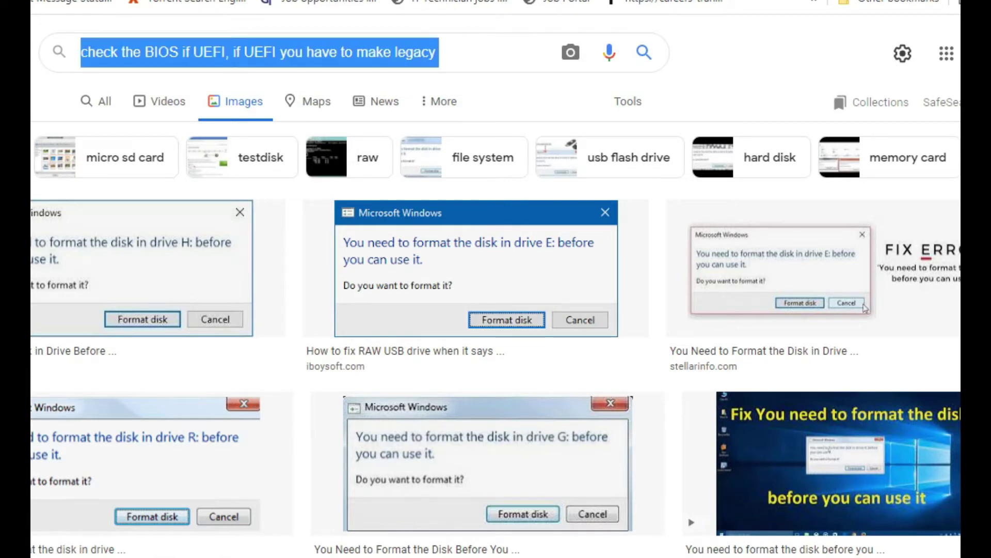
type("but i")
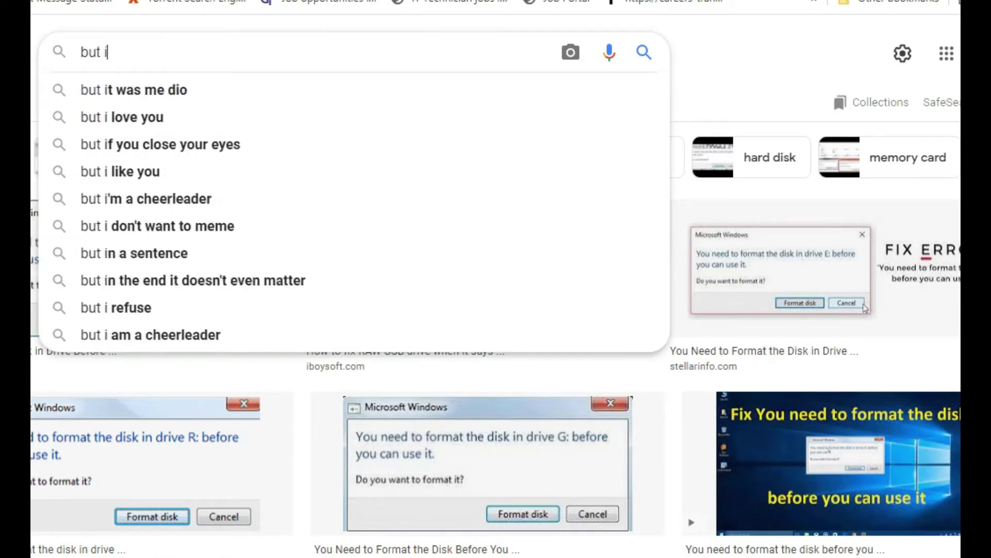
type("f you co")
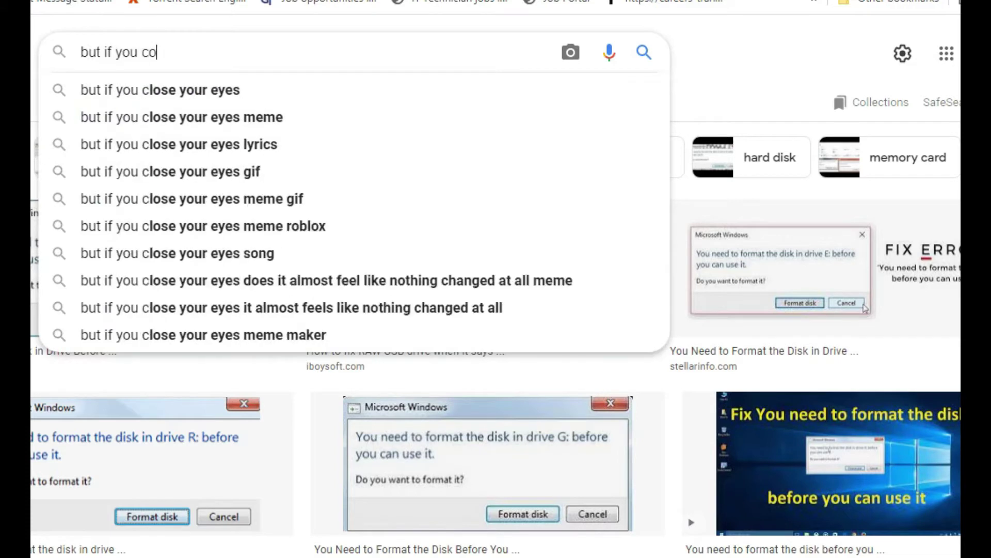
type("udnt")
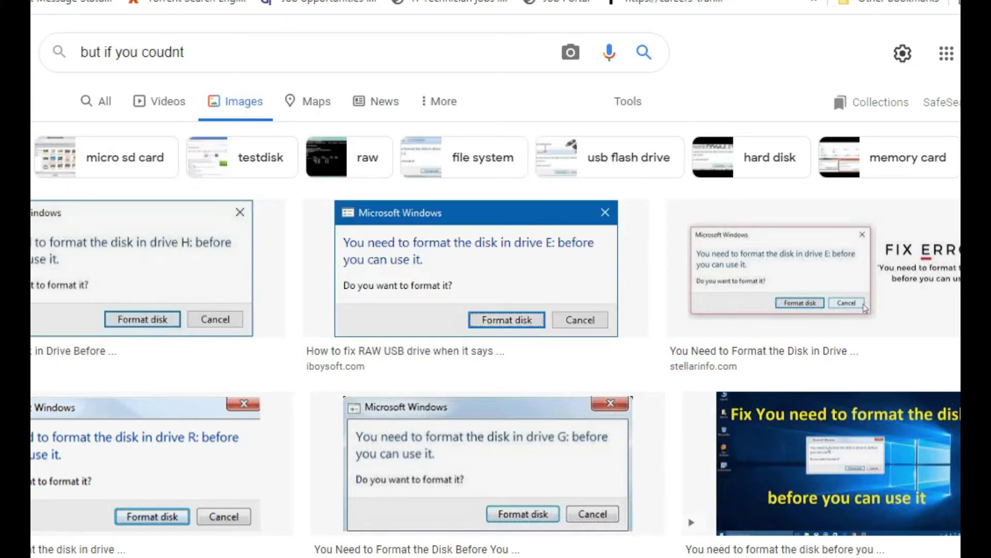
type(" see")
type("ther")
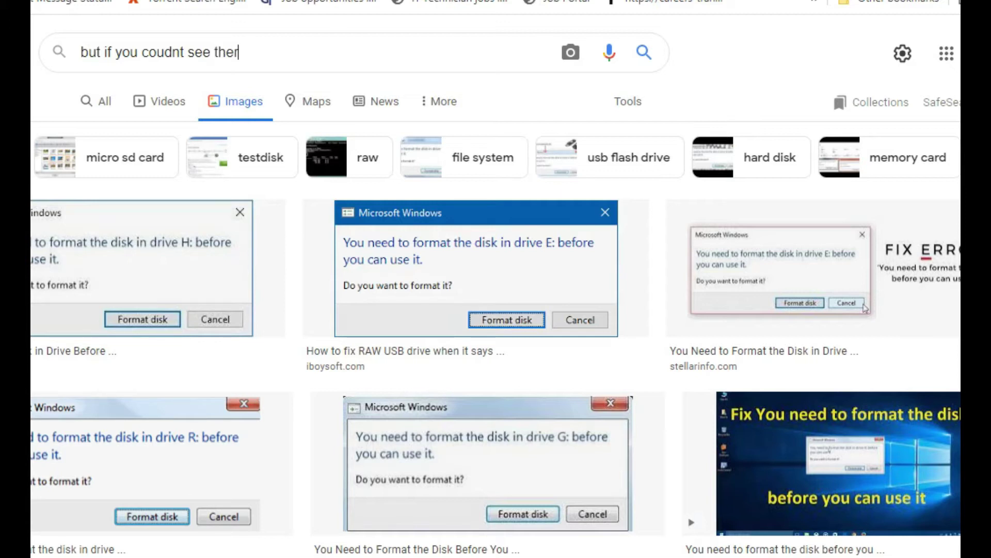
type("e is no opti")
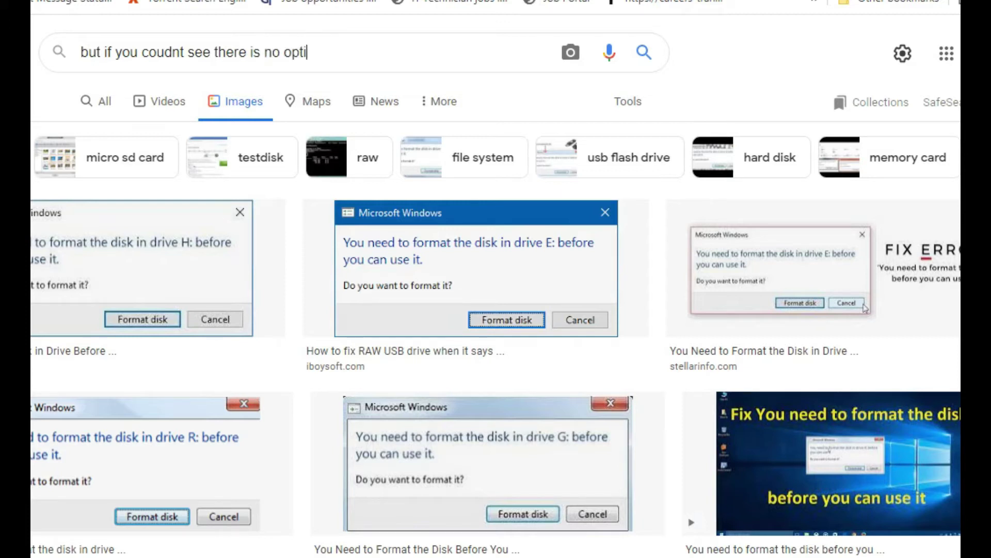
type("on to make ")
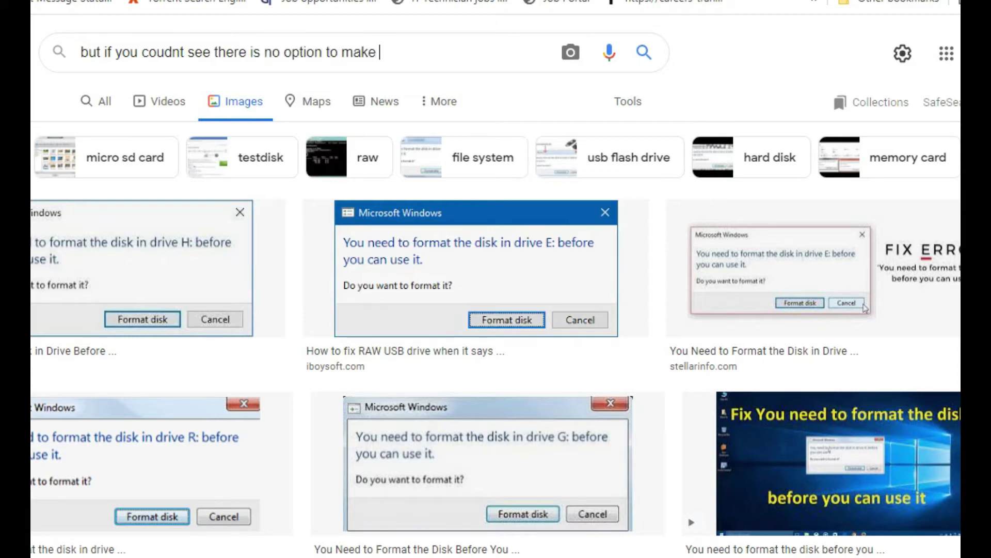
type("legacy")
Step: Replace the search text with "you have to proceed the installation windows , without changing to the legacy" without submitting it
key("ctrl+a")
key("BackSpace")
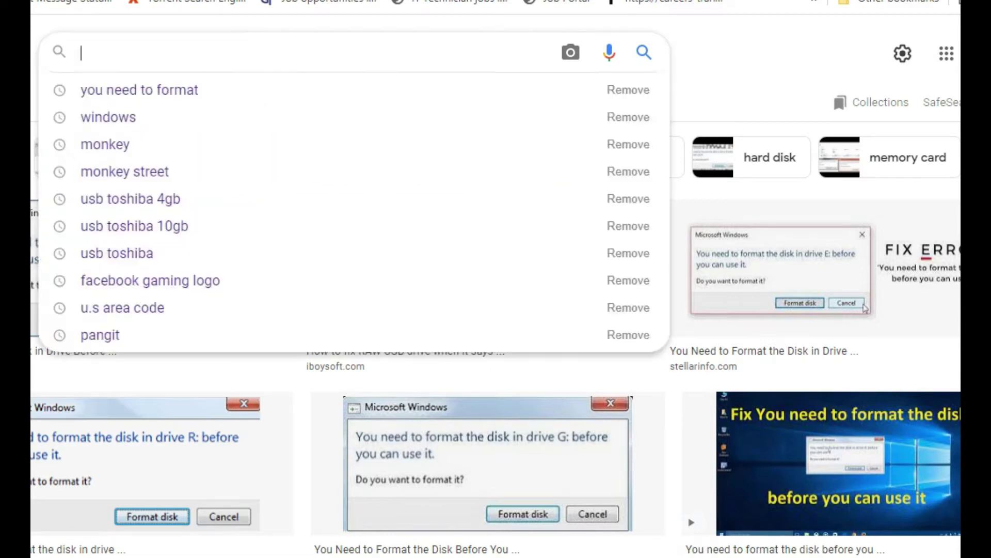
type("you have to pro")
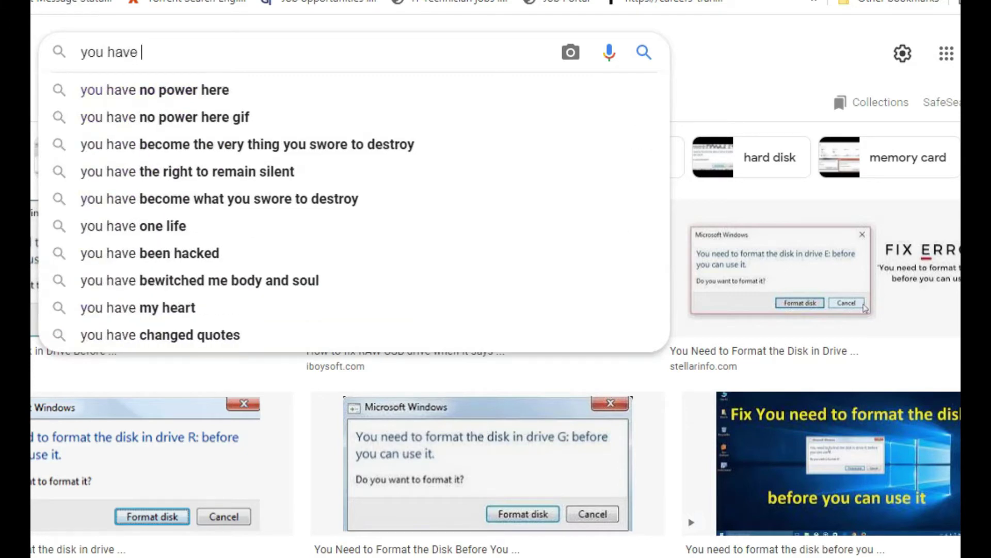
type("cee")
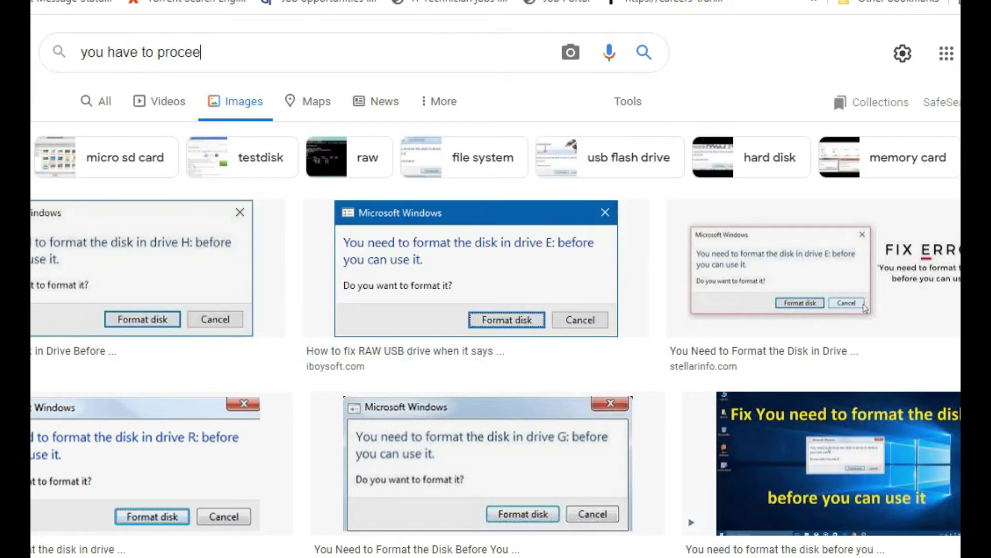
type("d the installat")
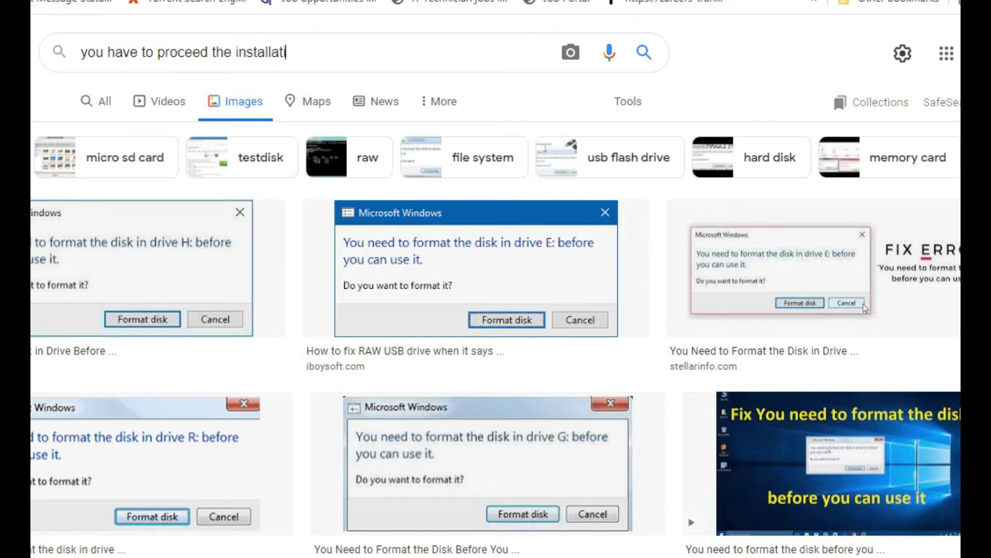
type("ion windows ")
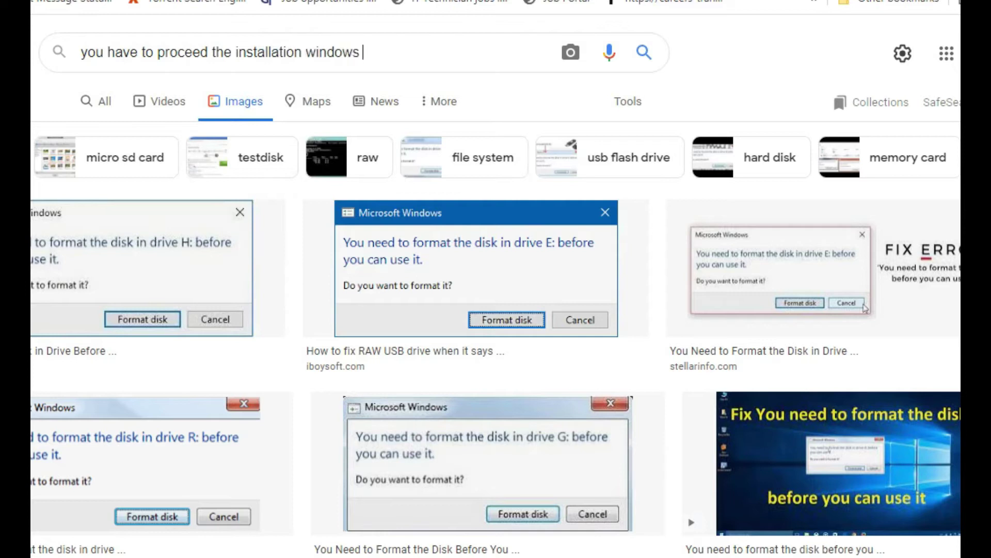
type(", without cang")
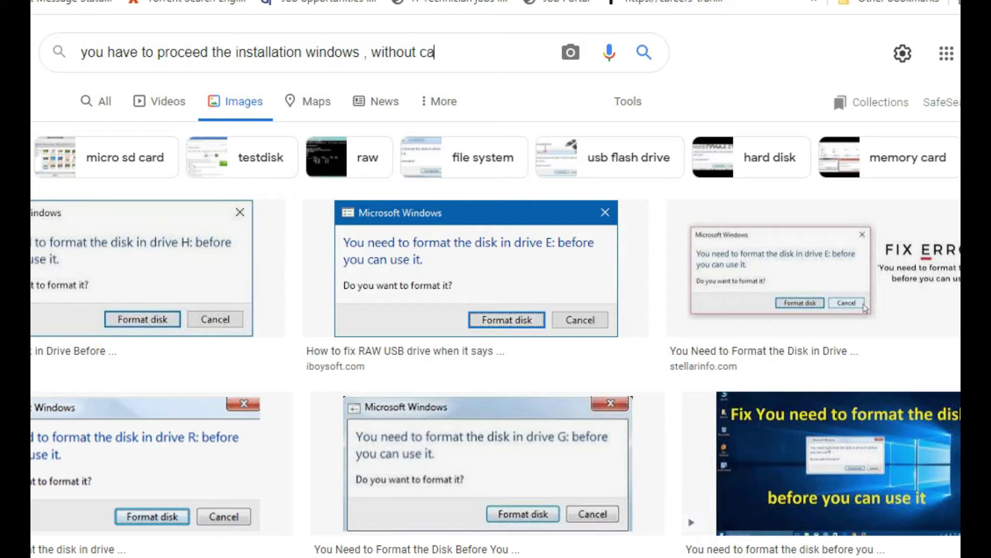
key("BackSpace")
key("BackSpace")
key("BackSpace")
key("BackSpace")
key("BackSpace")
key("BackSpace")
type("hanging to th")
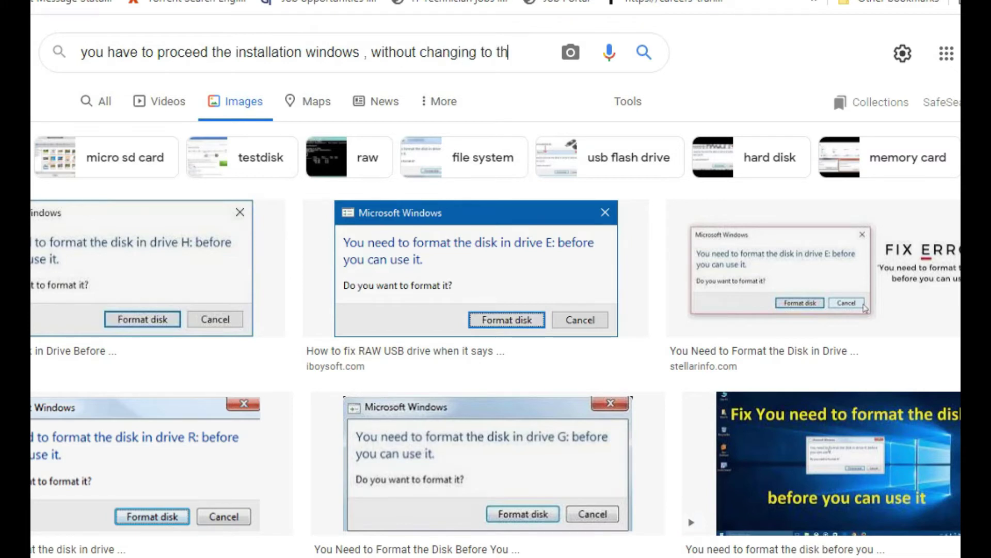
type("e legacy")
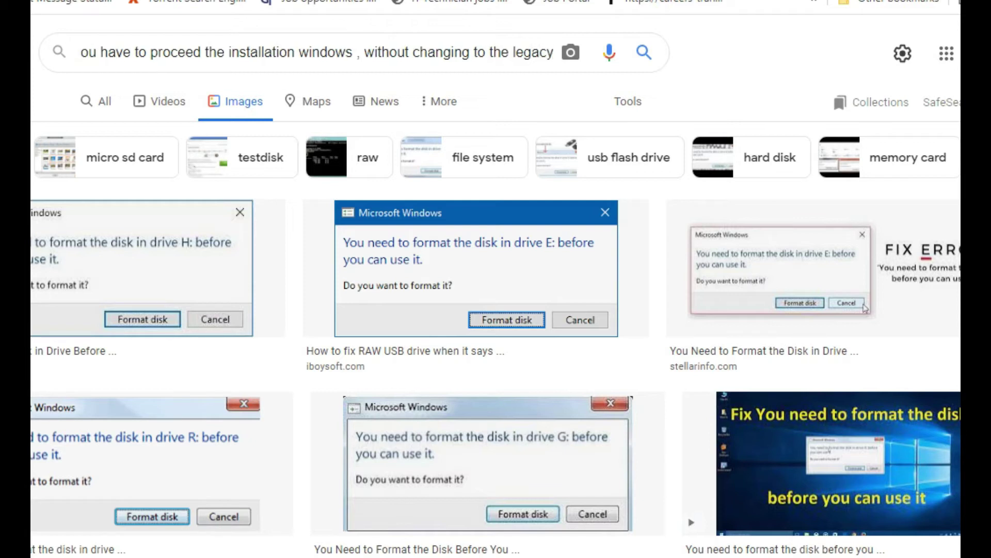
Step: Clear the search text and enter "but if still coudnt format or install new windows of your laptop or pc" without submitting it
key("BackSpace")
key("BackSpace")
key("BackSpace")
key("BackSpace")
key("BackSpace")
key("BackSpace")
key("BackSpace")
key("BackSpace")
key("BackSpace")
key("BackSpace")
key("BackSpace")
key("BackSpace")
key("BackSpace")
key("BackSpace")
key("BackSpace")
key("BackSpace")
key("BackSpace")
key("BackSpace")
key("BackSpace")
key("BackSpace")
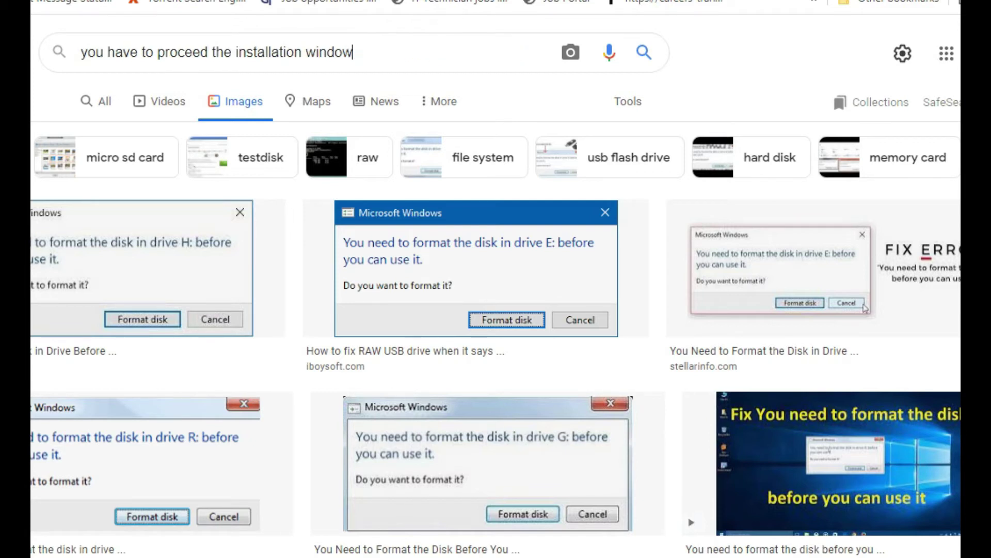
key("BackSpace")
key("BackSpace")
key("BackSpace")
key("BackSpace")
key("BackSpace")
key("BackSpace")
key("BackSpace")
key("BackSpace")
key("BackSpace")
key("BackSpace")
key("BackSpace")
key("BackSpace")
key("BackSpace")
key("BackSpace")
key("BackSpace")
key("BackSpace")
key("BackSpace")
key("BackSpace")
key("BackSpace")
key("BackSpace")
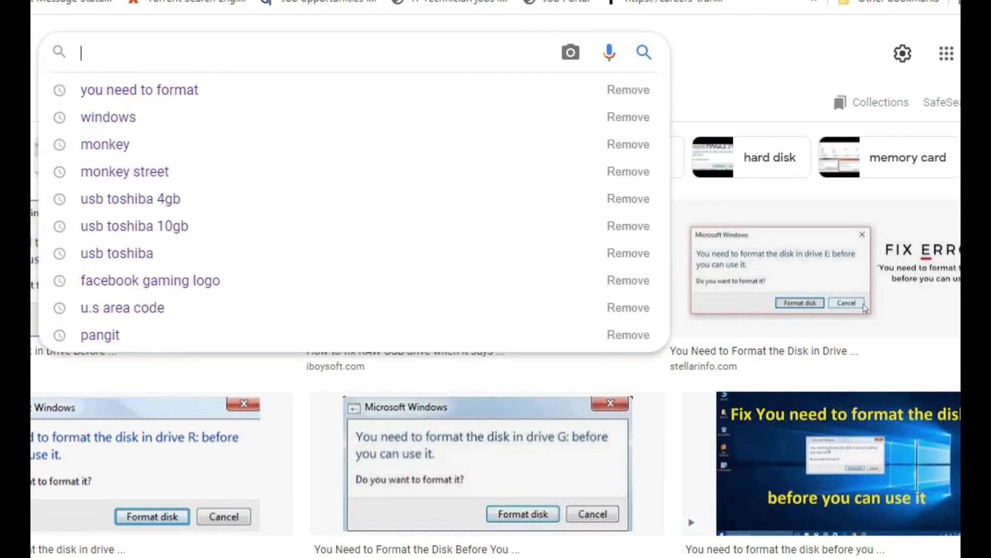
type("but ")
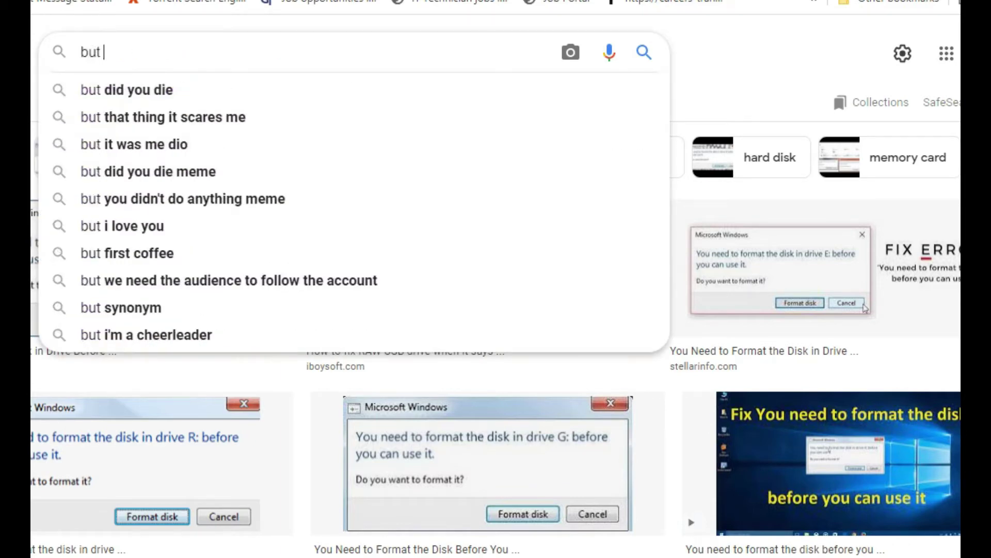
type("if still ")
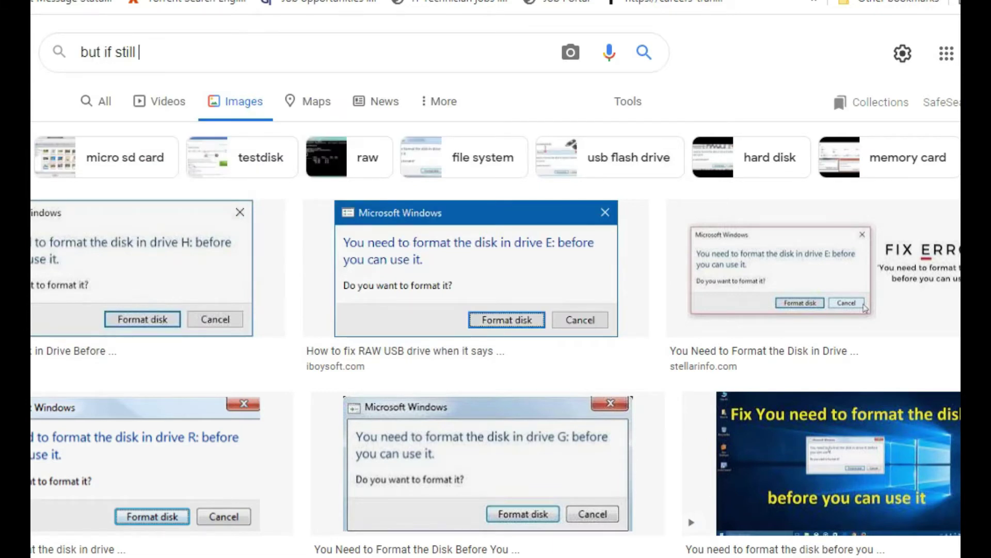
type("coundt")
key("BackSpace")
key("BackSpace")
key("BackSpace")
key("BackSpace")
type("dnt for")
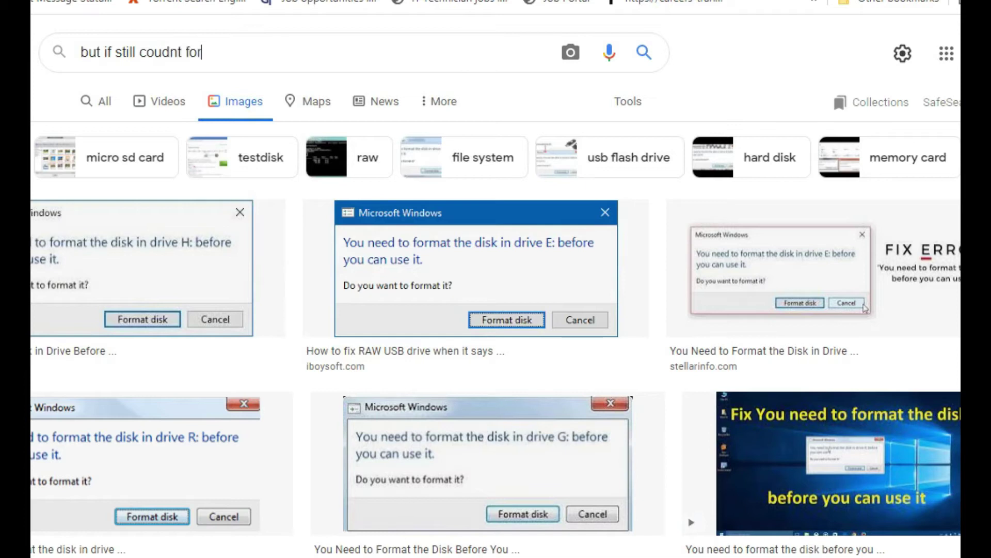
type("mat or install new ")
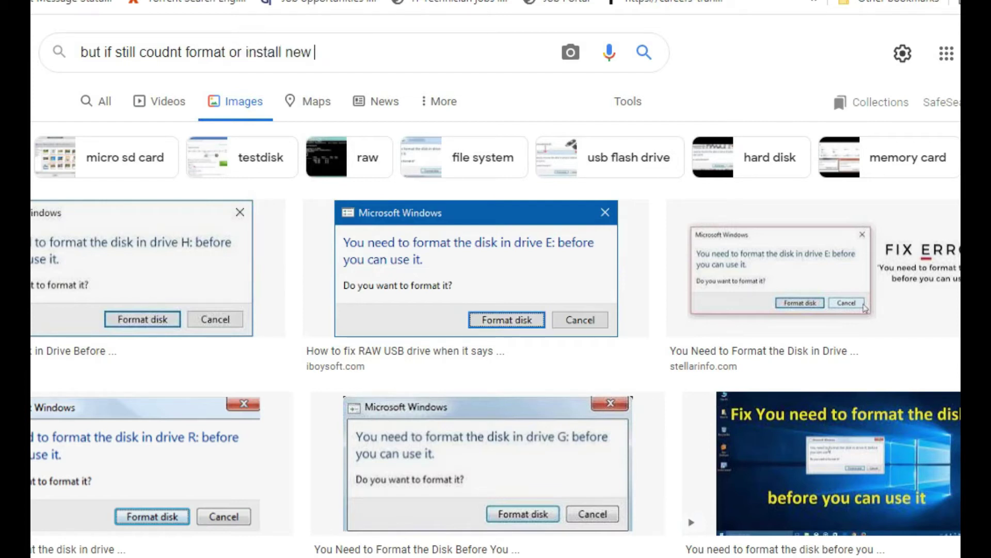
type("windows of your")
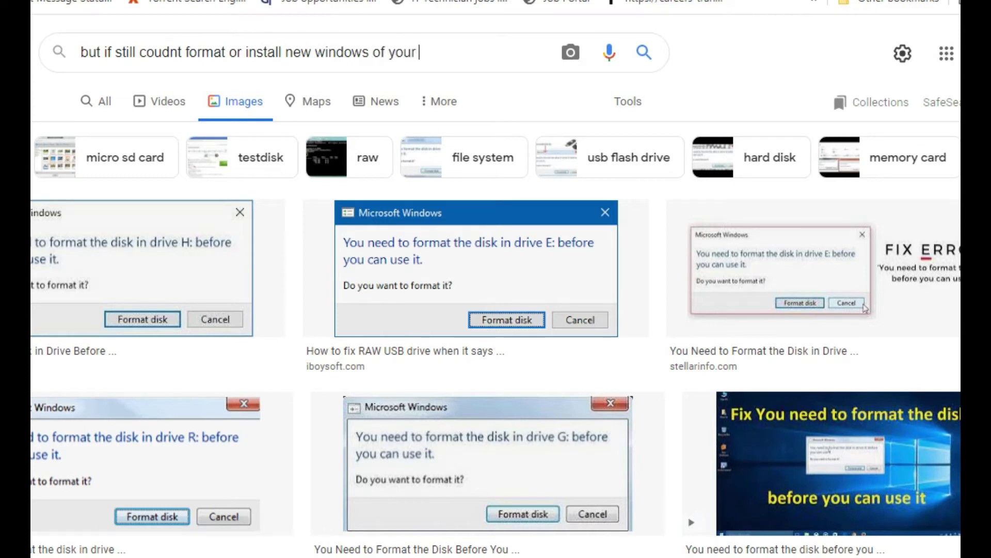
type(" laptop and")
key("BackSpace")
key("BackSpace")
key("BackSpace")
key("BackSpace")
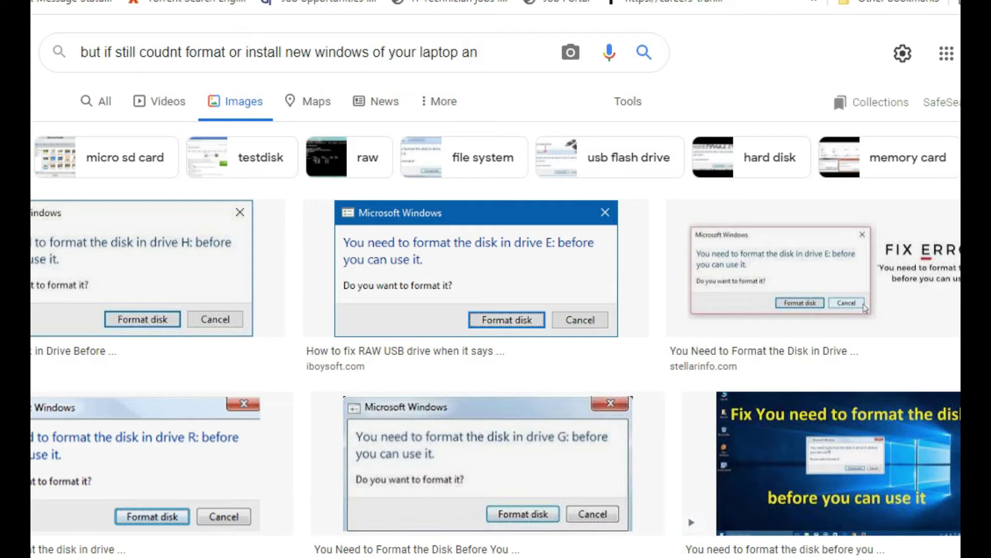
type("or pc")
key("ctrl+a")
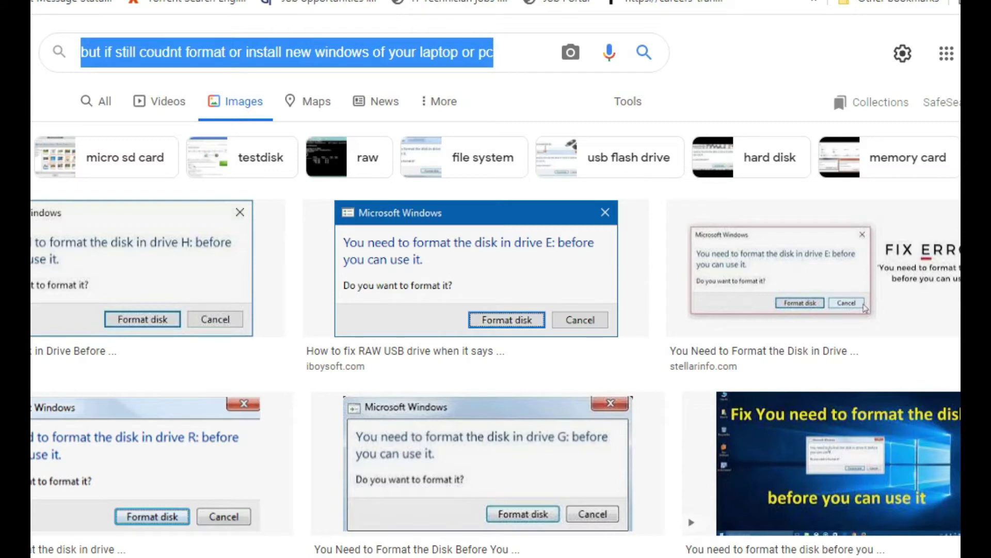
type("when you boot")
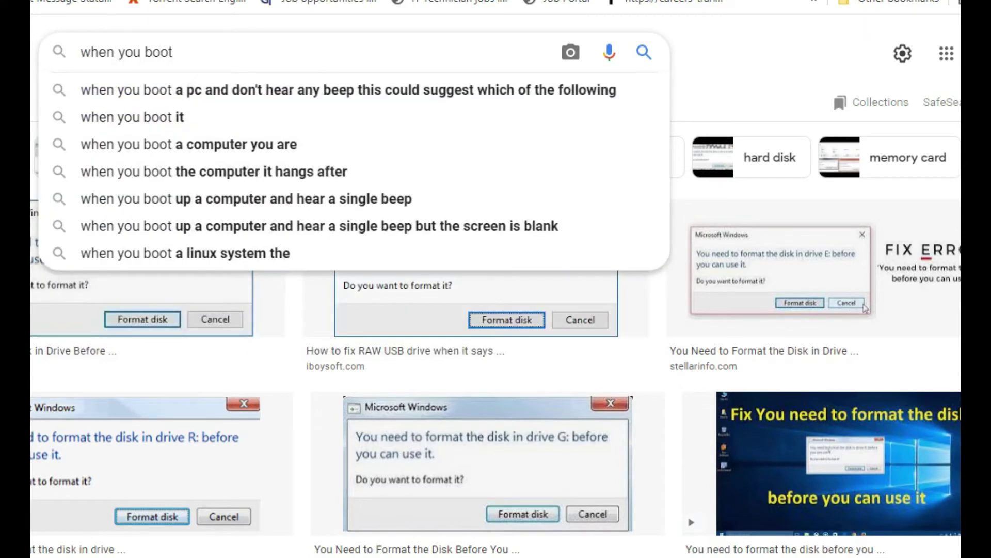
type(" the U")
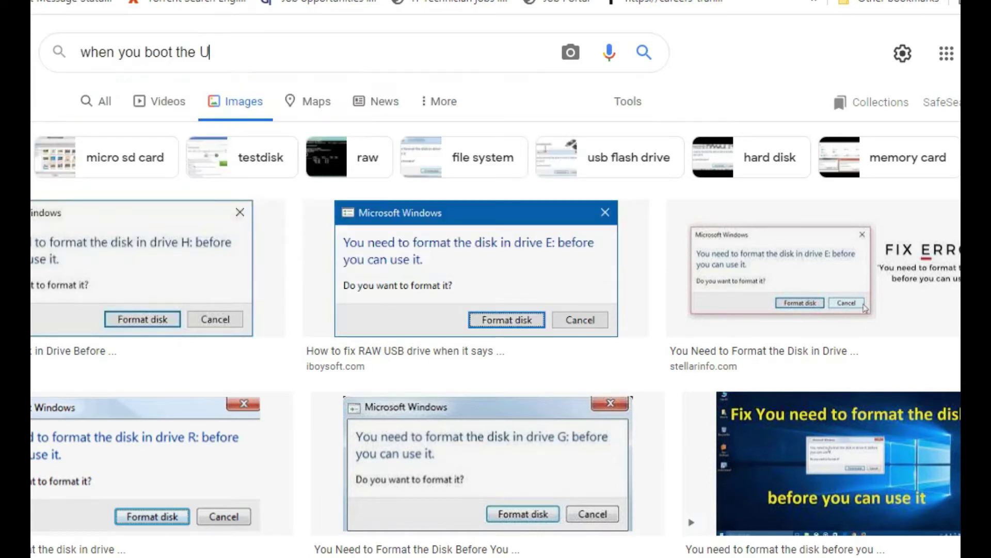
type("SB")
type(",")
key("BackSpace")
key("BackSpace")
type("bootable")
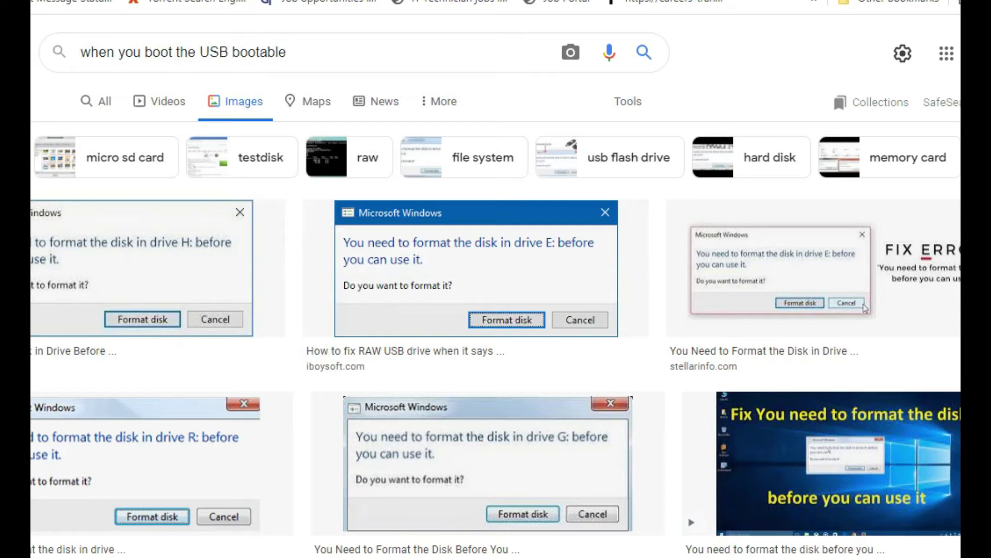
type(", and found")
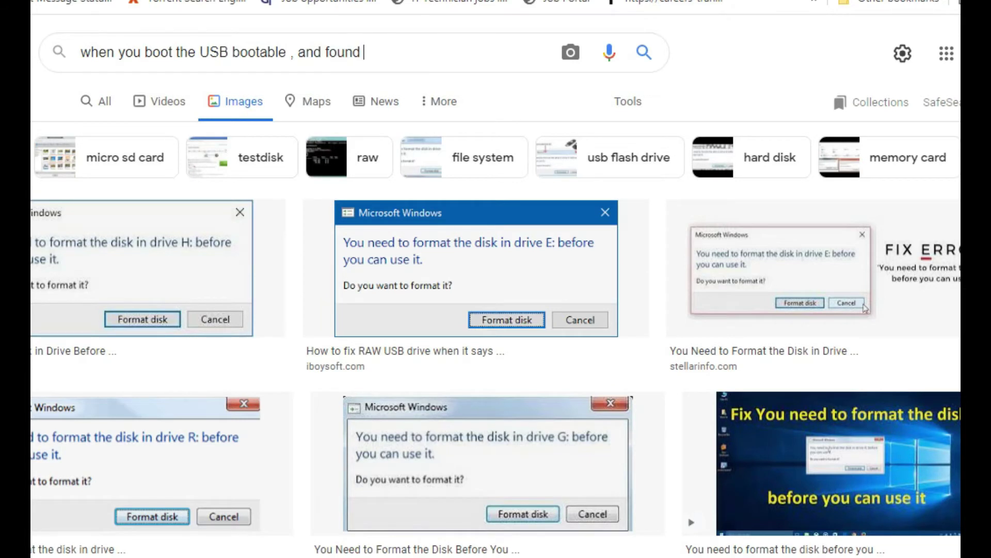
key("BackSpace")
key("BackSpace")
key("BackSpace")
key("BackSpace")
key("BackSpace")
key("BackSpace")
key("BackSpace")
key("BackSpace")
key("BackSpace")
key("BackSpace")
key("BackSpace")
key("BackSpace")
key("BackSpace")
key("BackSpace")
key("BackSpace")
key("BackSpace")
key("BackSpace")
key("BackSpace")
key("BackSpace")
key("BackSpace")
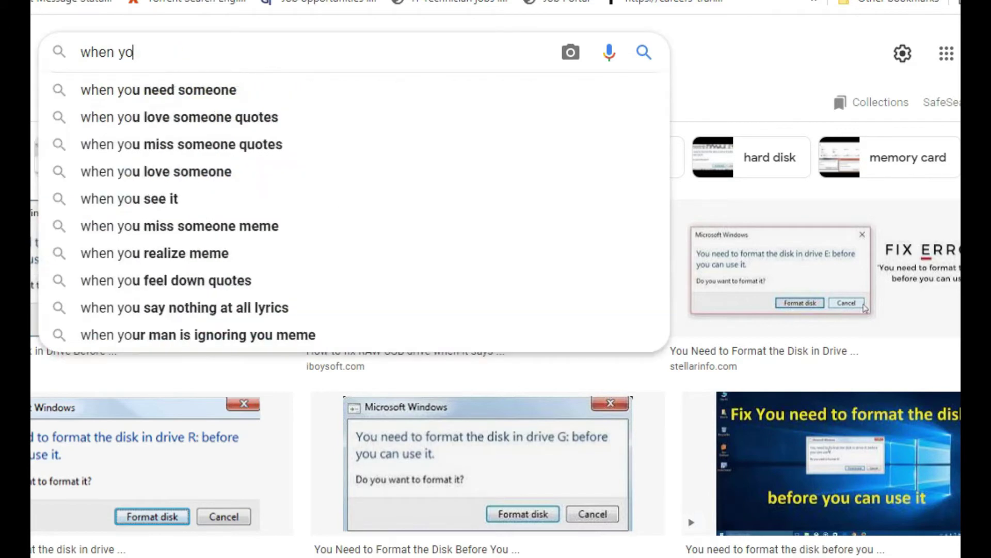
type("when ")
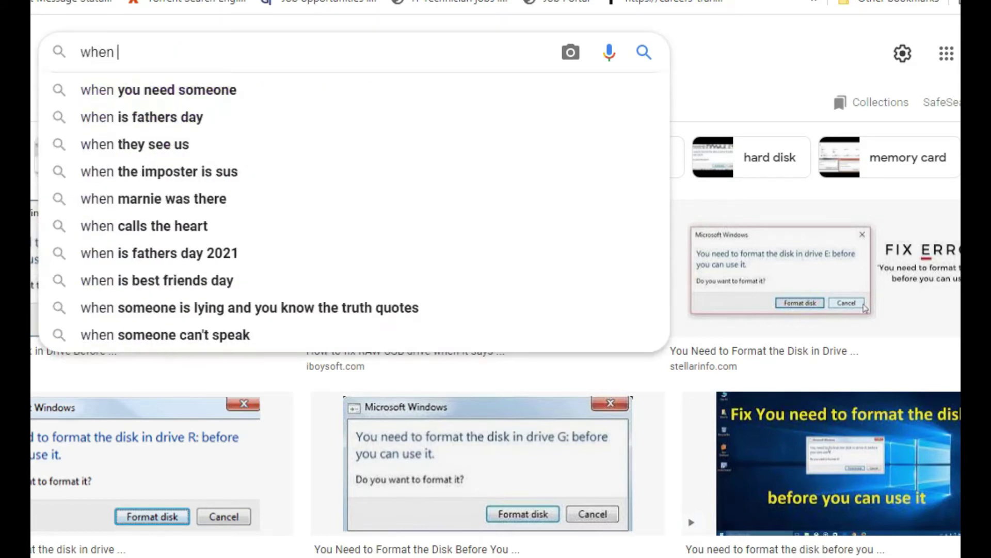
type("you make ")
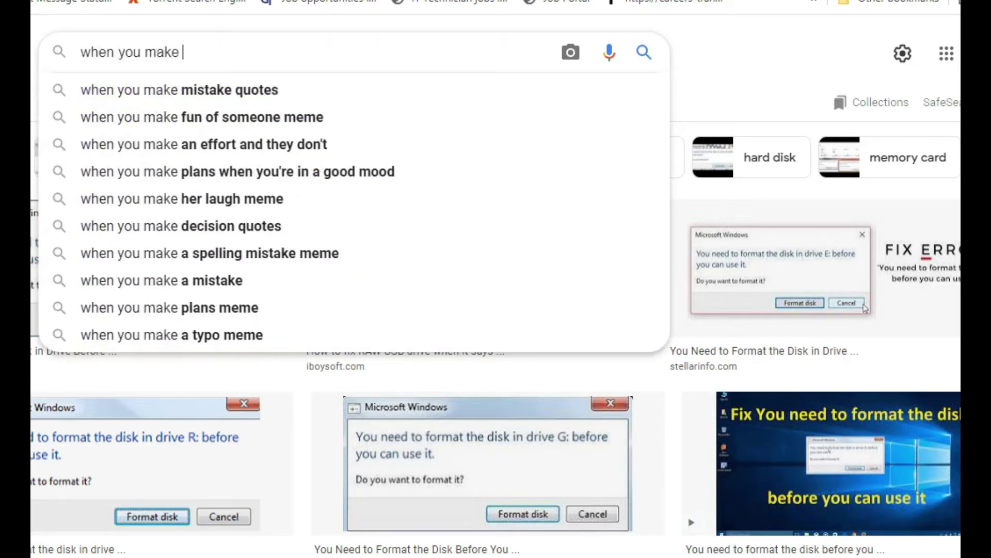
type("boot menu")
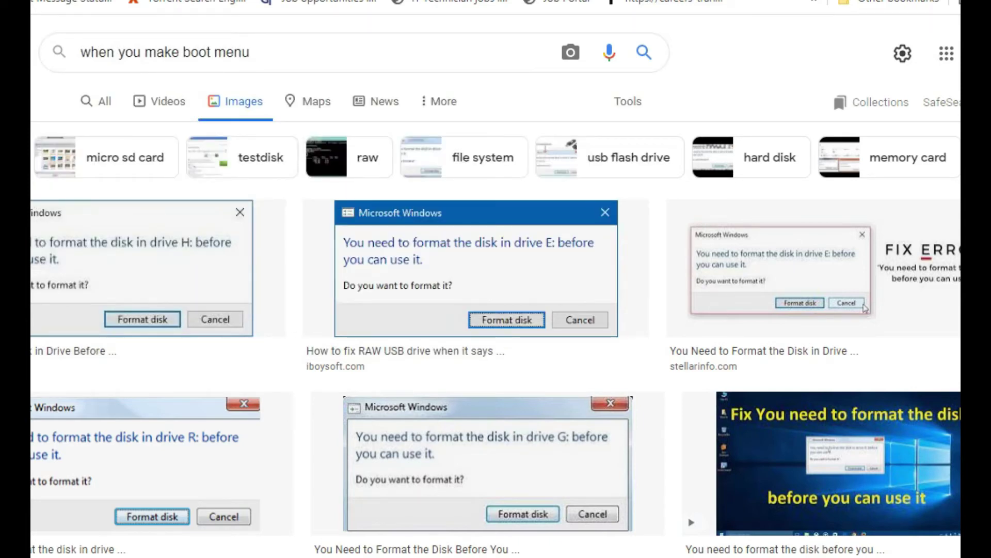
key("BackSpace")
key("BackSpace")
key("BackSpace")
key("BackSpace")
key("BackSpace")
key("BackSpace")
key("BackSpace")
key("BackSpace")
key("BackSpace")
key("BackSpace")
key("BackSpace")
key("BackSpace")
key("BackSpace")
key("BackSpace")
key("BackSpace")
key("BackSpace")
key("BackSpace")
key("BackSpace")
key("BackSpace")
key("BackSpace")
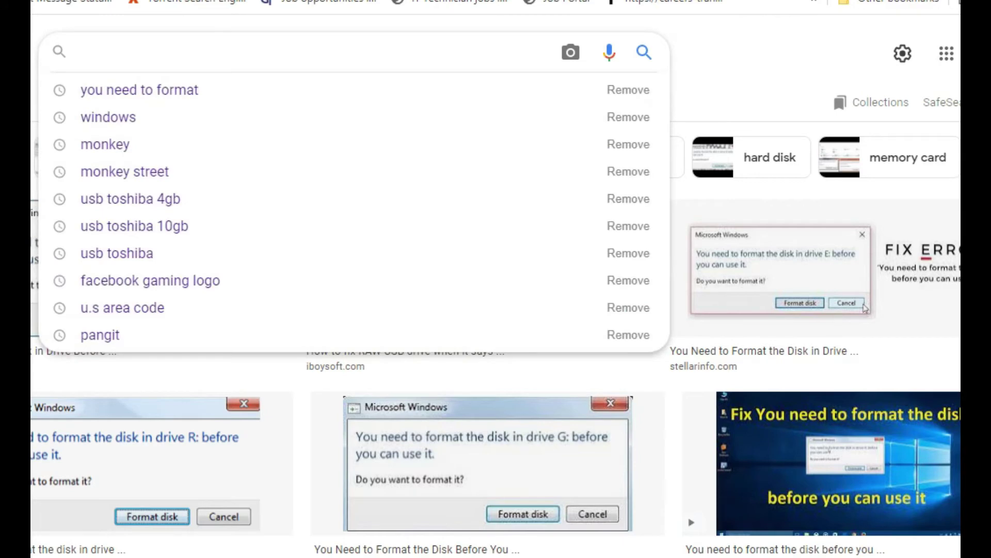
Step: Enter the note "when you click the boot menu, and you found the USB bootable" in the search box without submitting it
type("when you c")
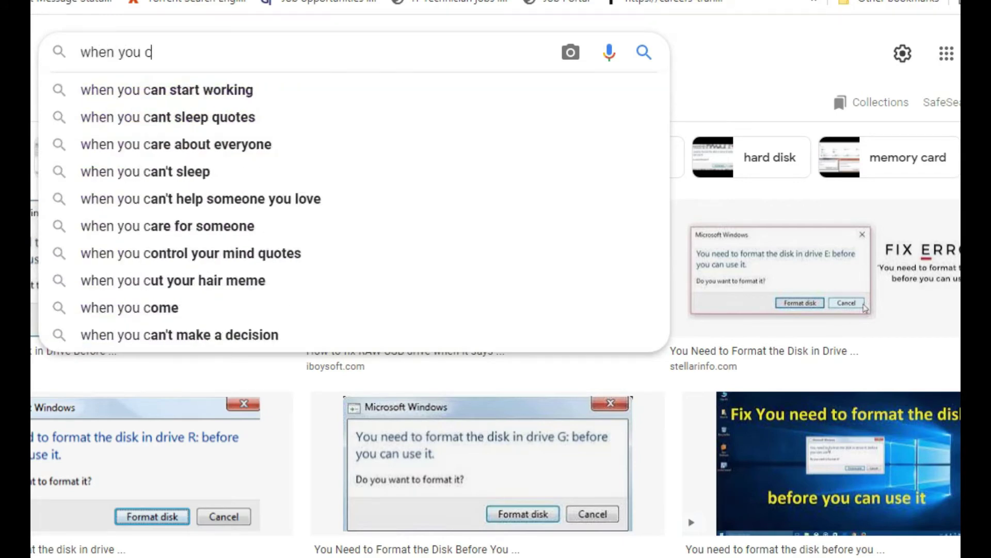
type("lick the ")
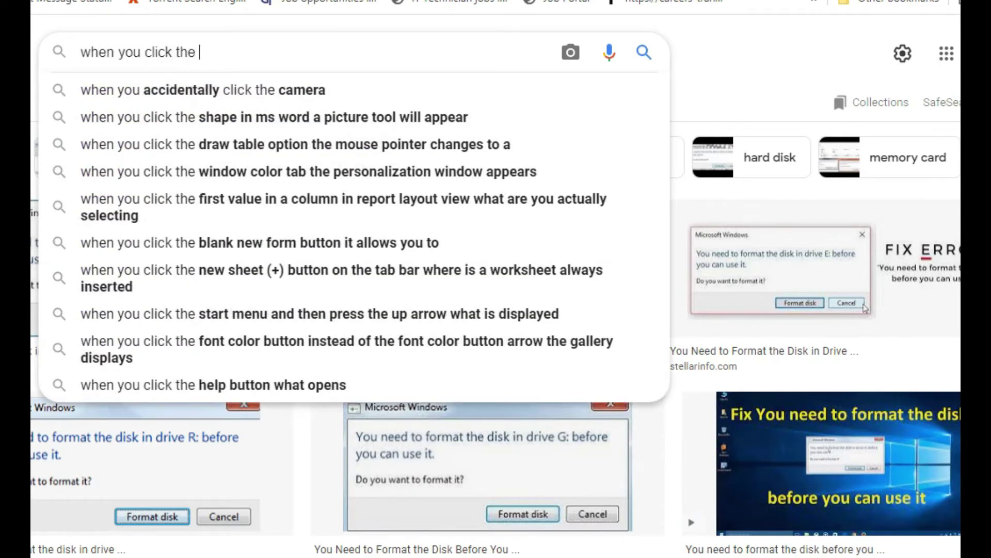
type("boot me")
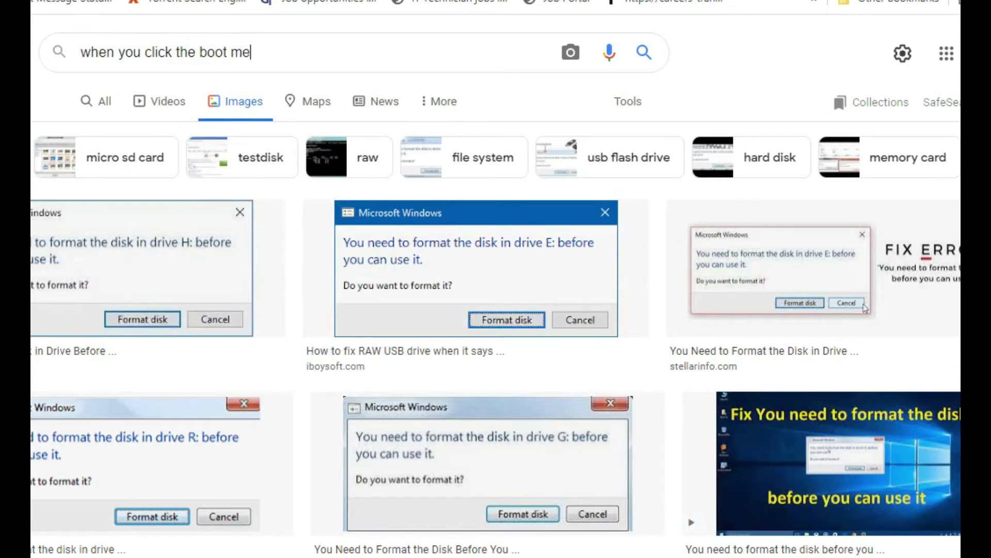
type("nu, and you found the ")
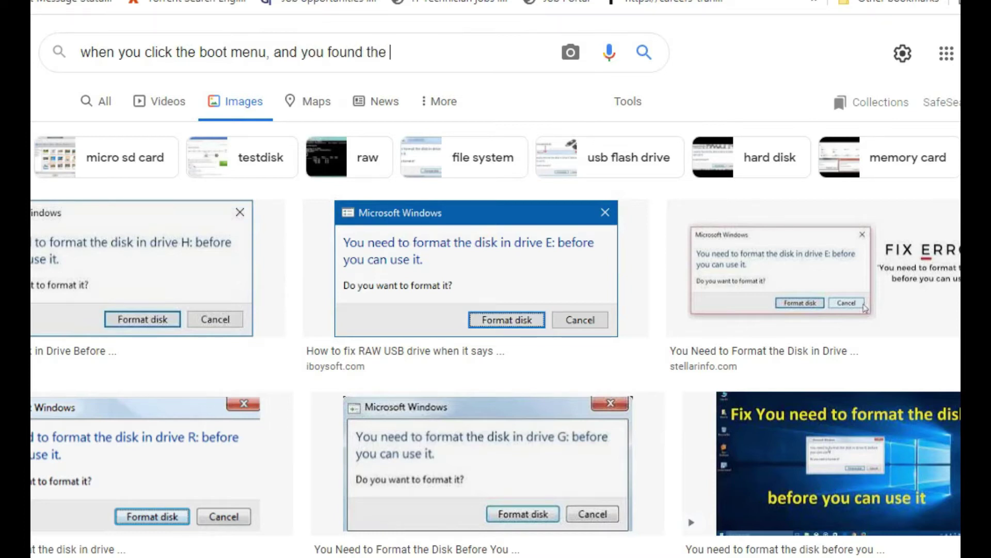
type("USB boota")
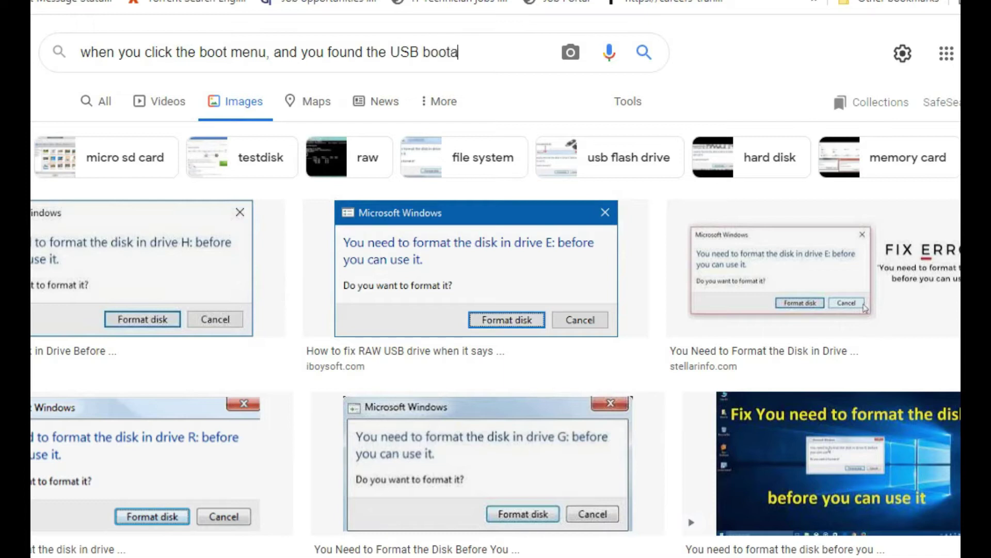
type("ble")
Step: Replace the search text with "but when you enter or select the USB bootable, but doesnt proceed ?" without submitting it
key("ctrl+a")
type("but")
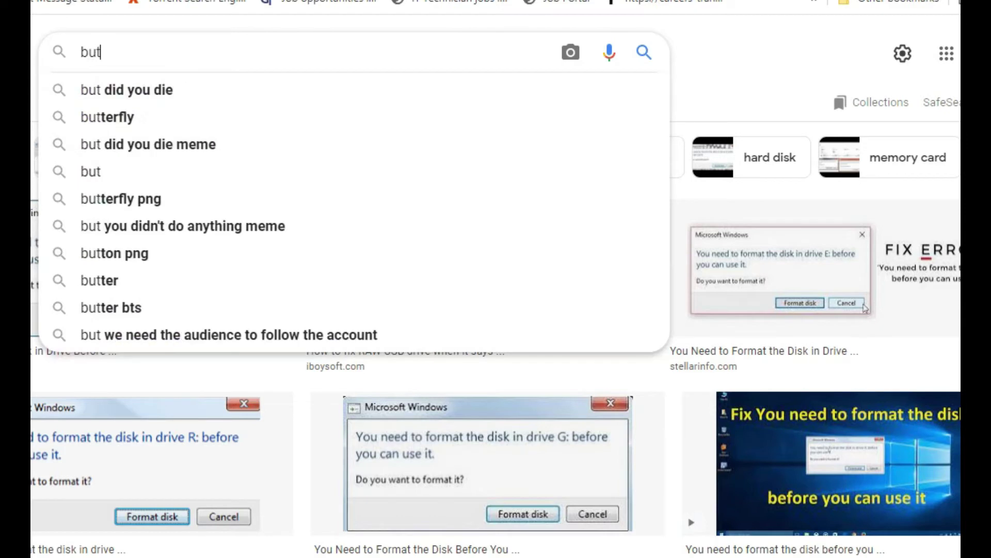
type(" when")
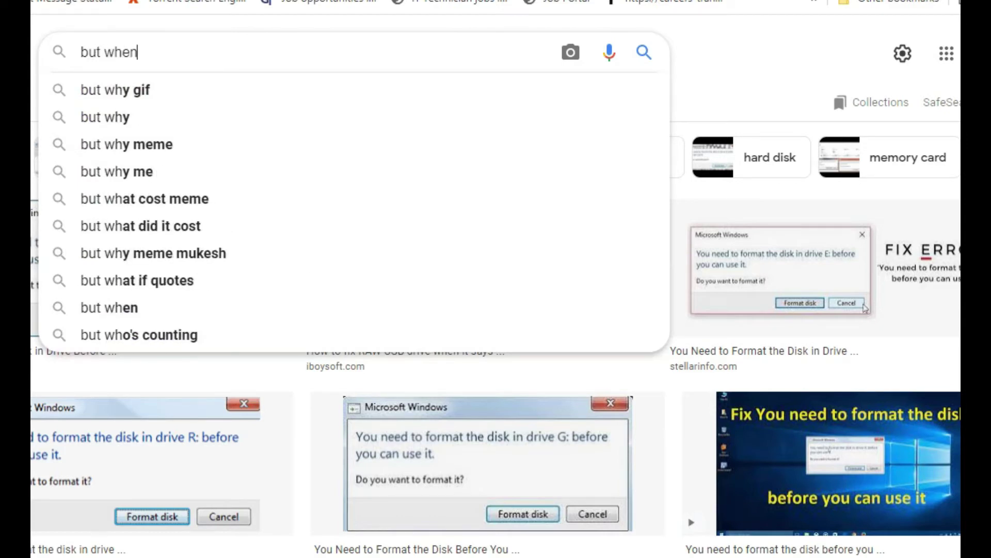
type(" you ")
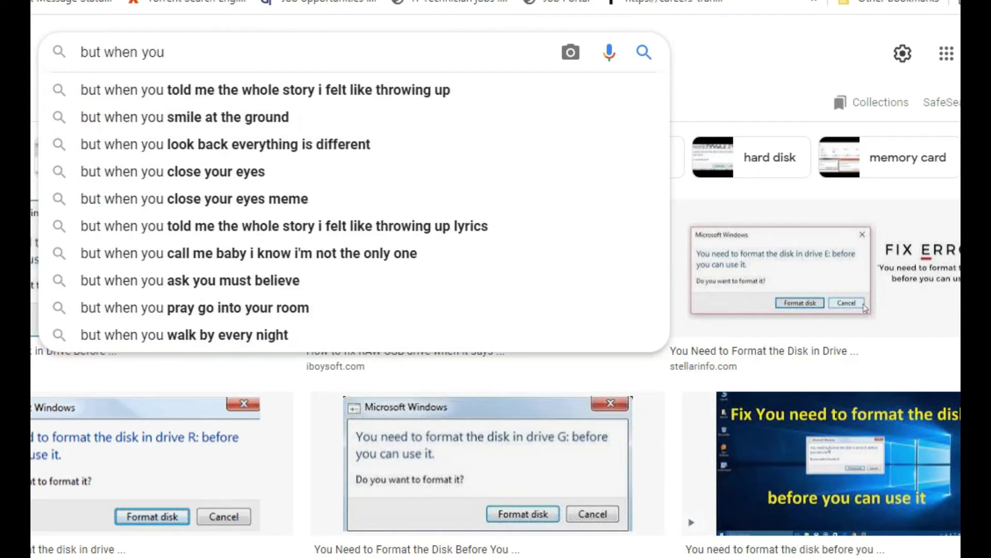
type("enter")
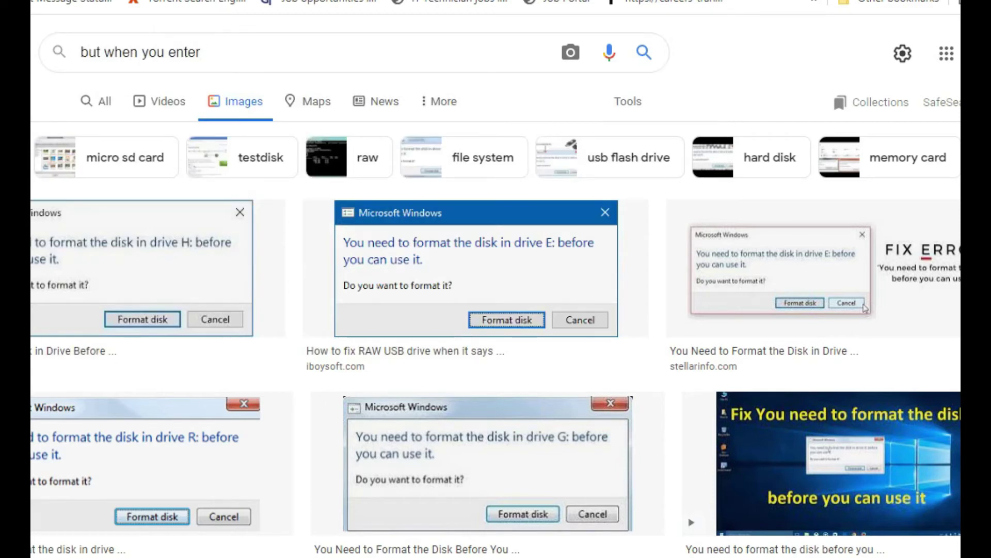
type(" or select the ")
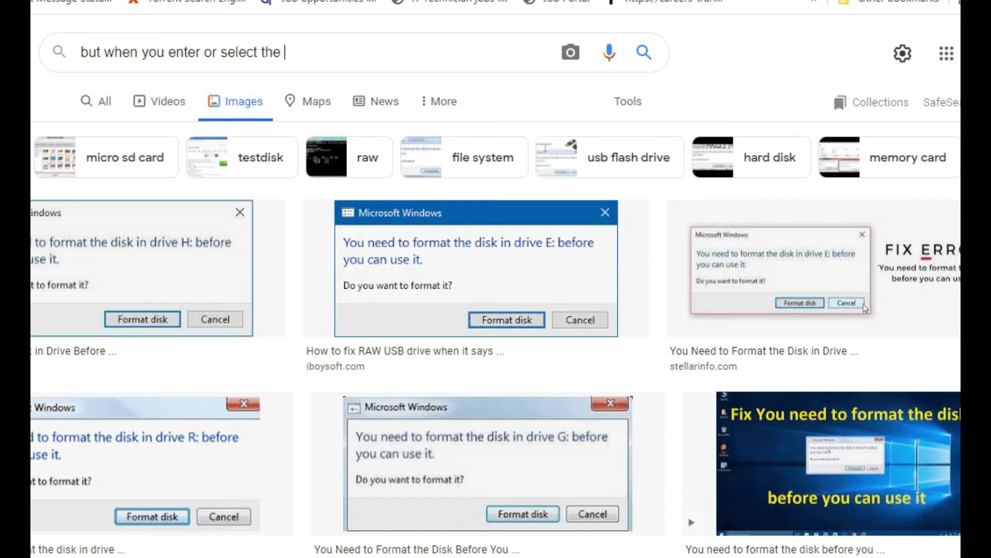
type("USB bootable")
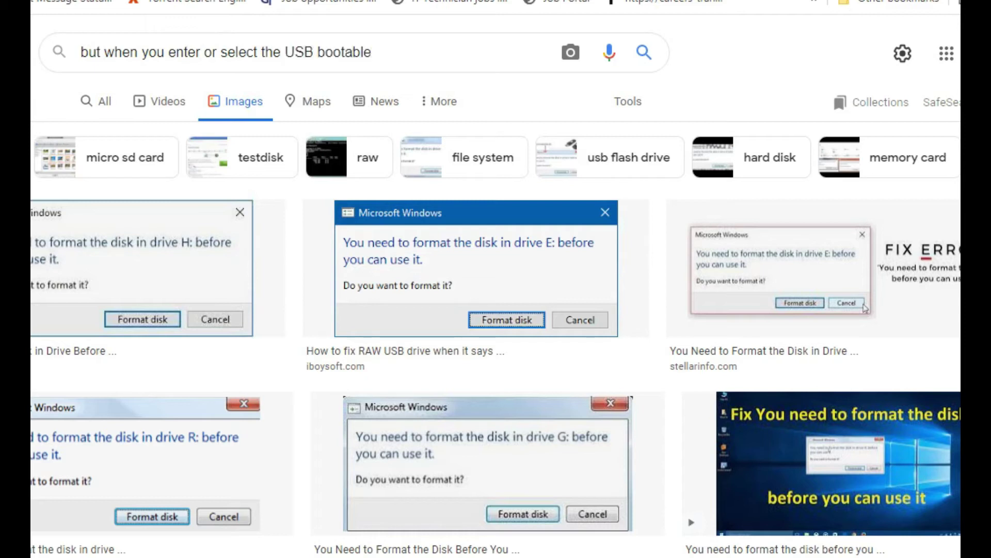
type(", but does")
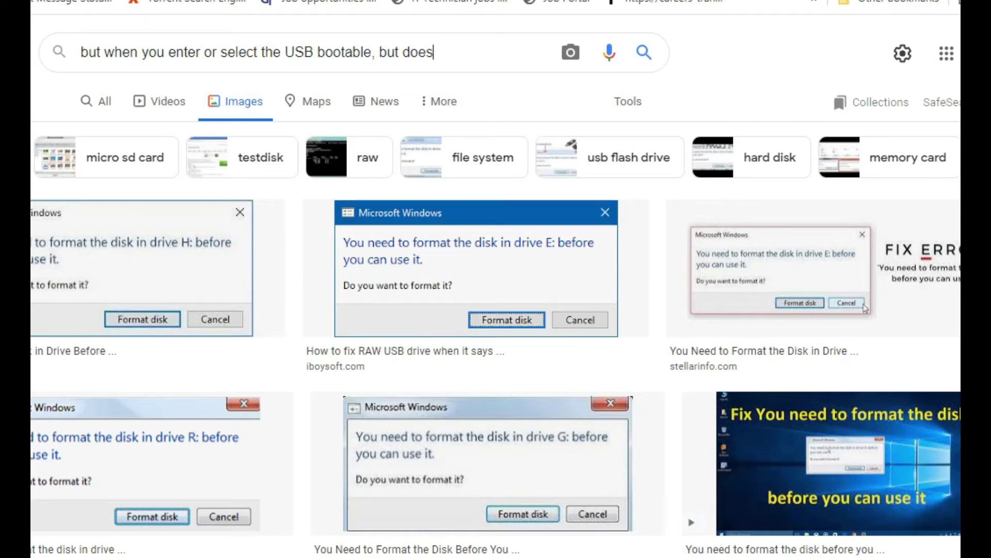
type("nt proceed")
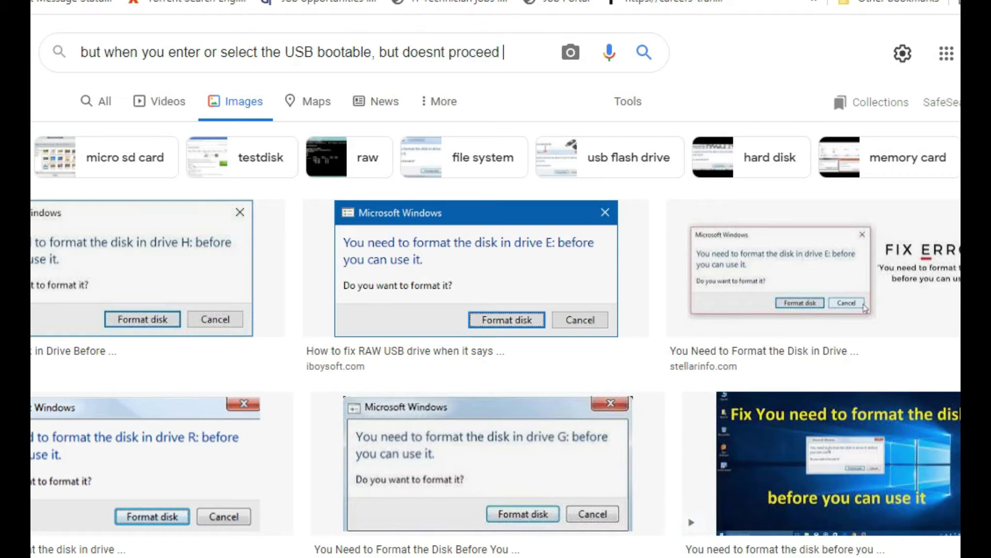
type(" ?")
Step: Clear the search text and enter the note "you have to do this ---" without submitting it
key("ctrl+a")
key("BackSpace")
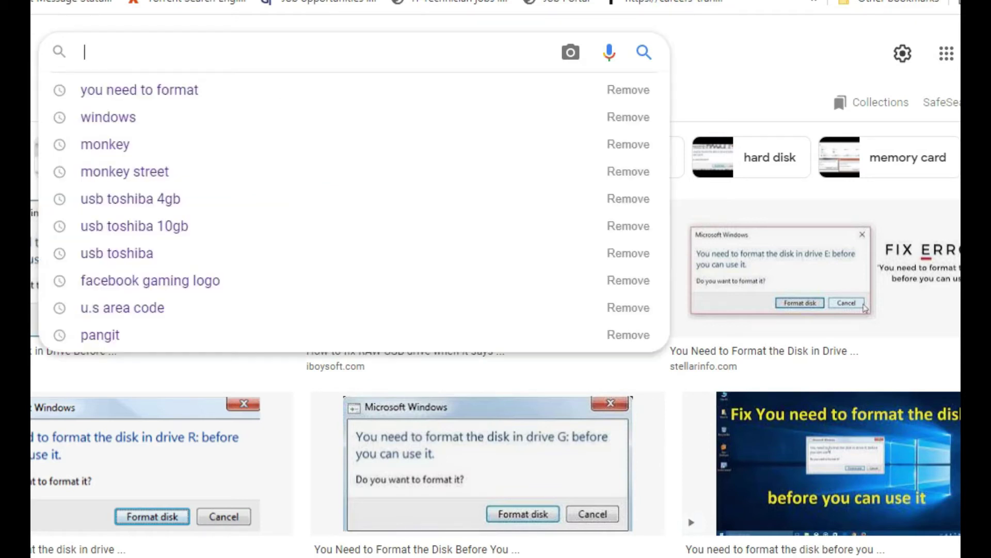
type("you have")
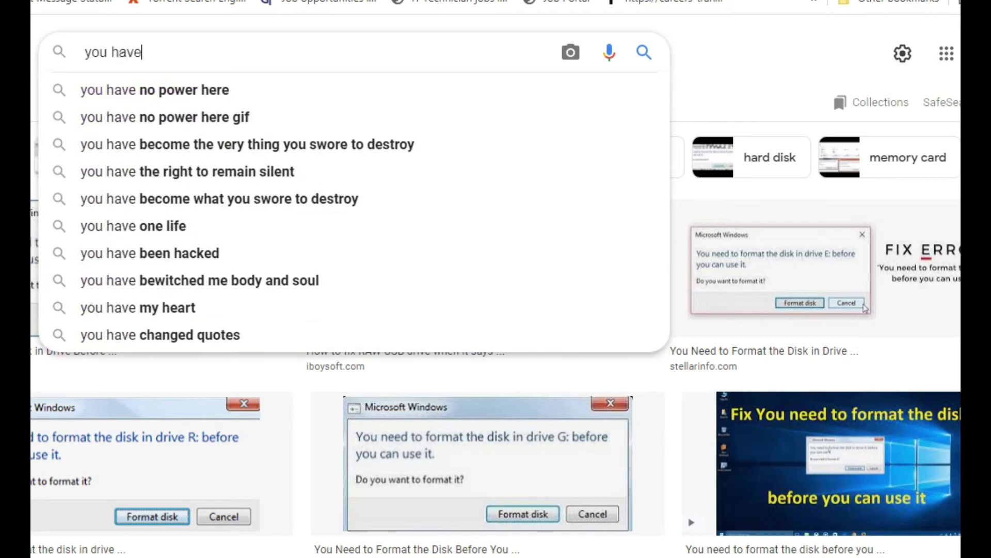
type(" to ")
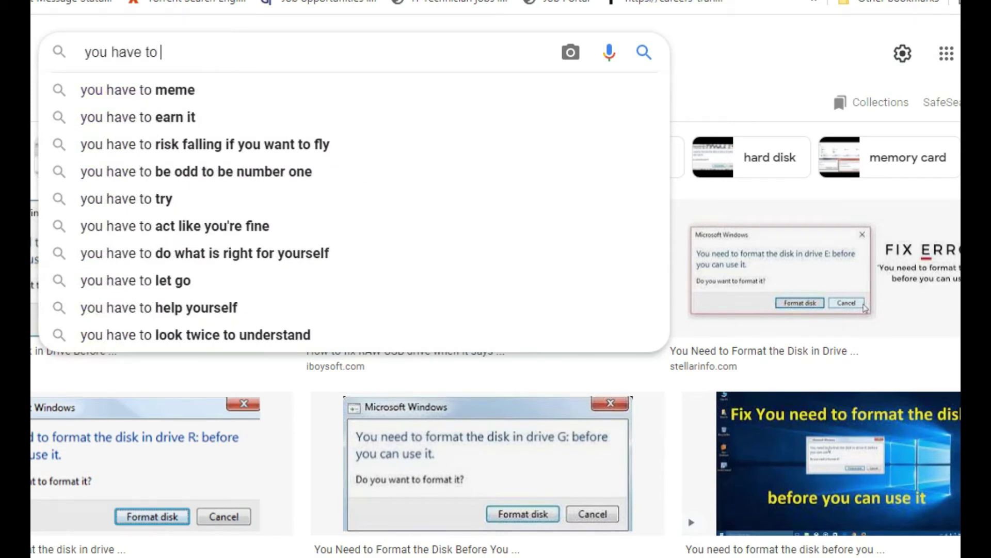
type("do thi")
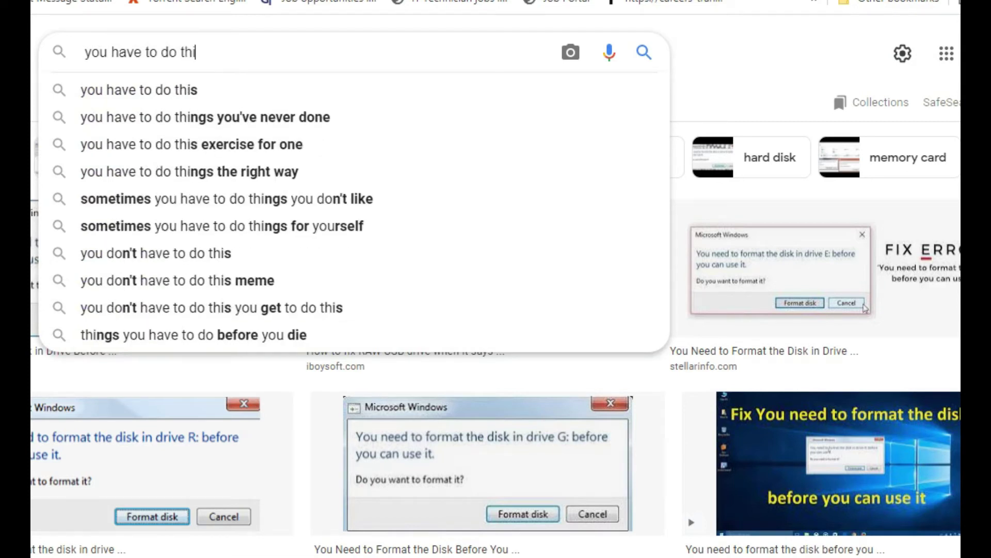
type("s ")
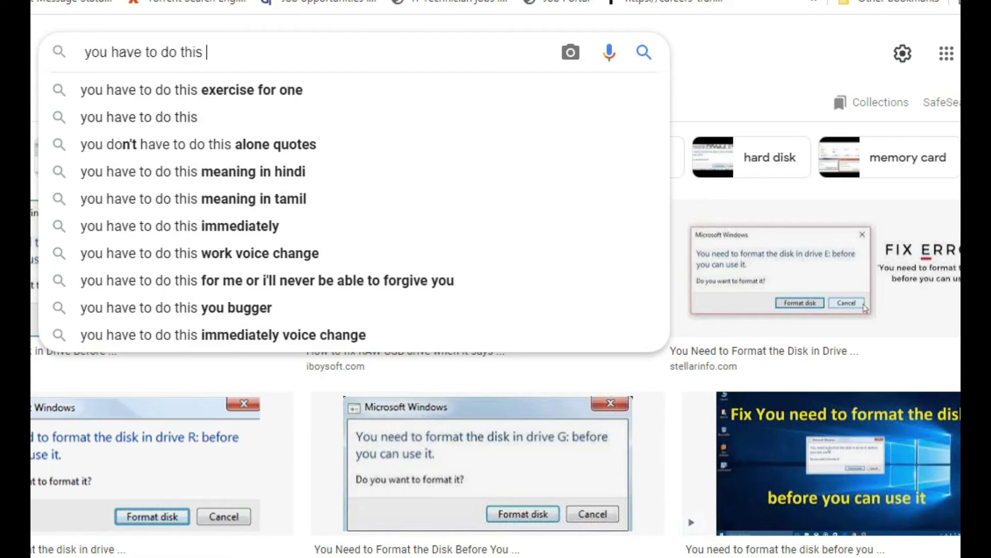
type("---")
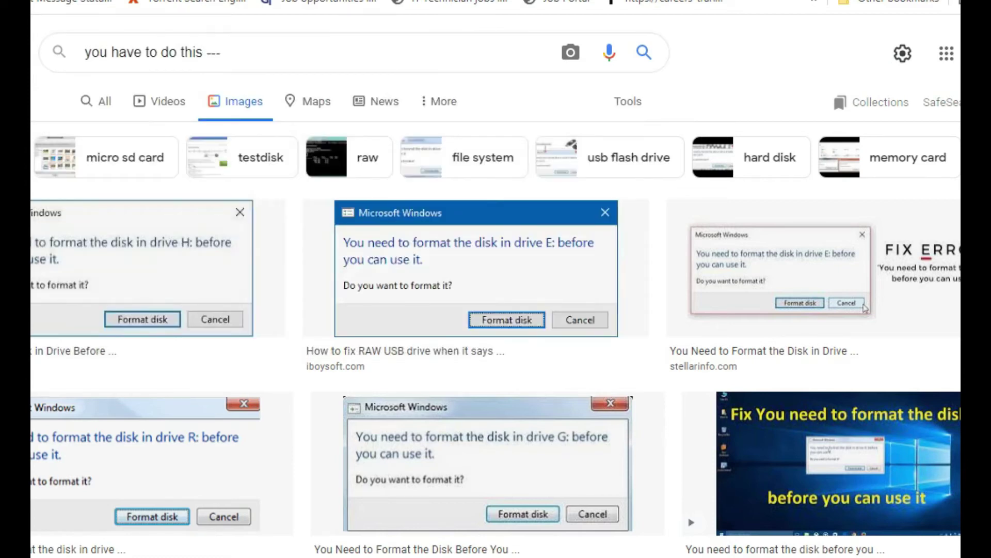
Step: Replace the search text with "LETS GO" without submitting it
key("BackSpace")
key("BackSpace")
key("BackSpace")
key("BackSpace")
key("BackSpace")
key("BackSpace")
key("BackSpace")
key("BackSpace")
key("BackSpace")
key("BackSpace")
key("BackSpace")
key("BackSpace")
key("BackSpace")
key("BackSpace")
key("BackSpace")
key("BackSpace")
key("BackSpace")
key("BackSpace")
key("BackSpace")
key("BackSpace")
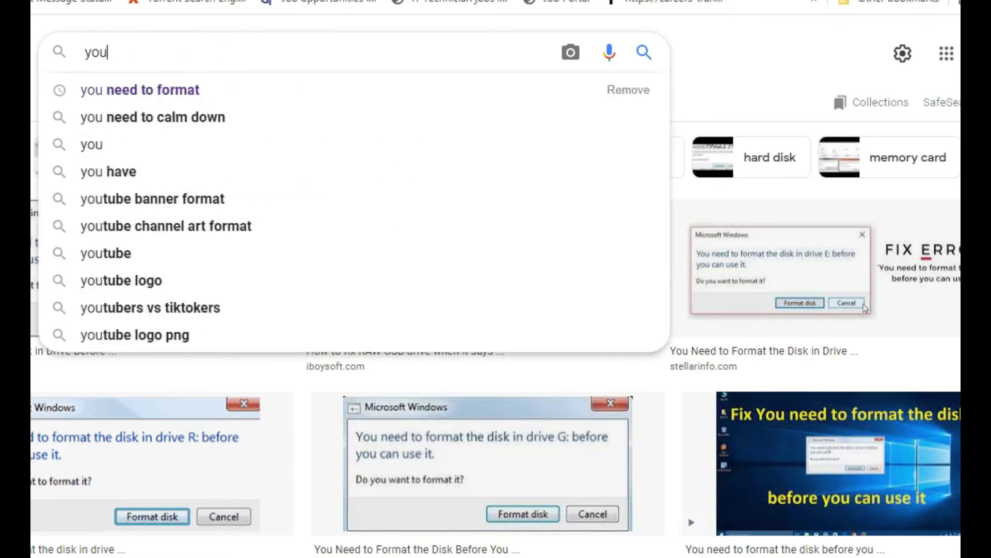
type("LETS GO")
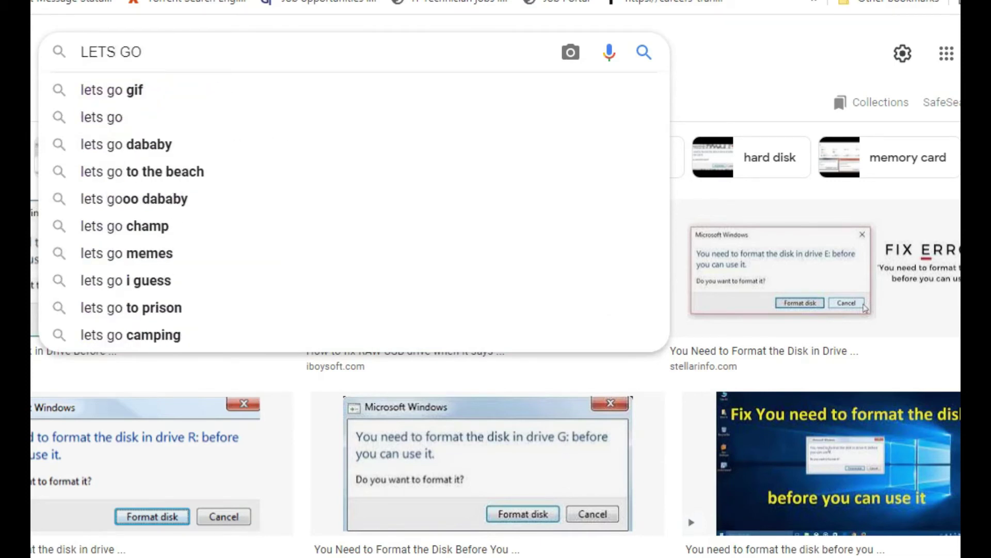
Step: Erase the note from the search box, leaving it empty
key("BackSpace")
key("BackSpace")
key("BackSpace")
key("BackSpace")
key("BackSpace")
key("BackSpace")
key("BackSpace")
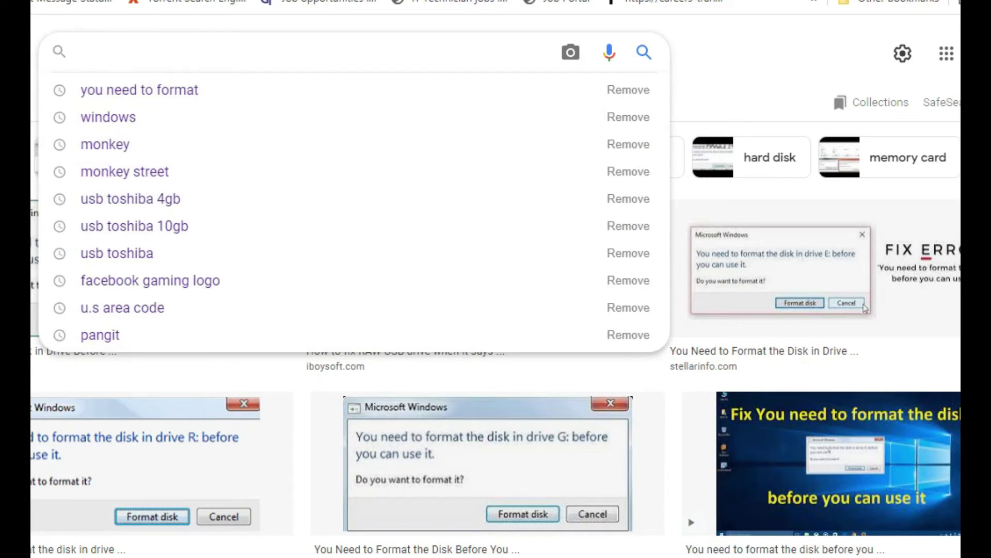
Step: Switch to Rufus and list its available devices, and open This PC in File Explorer to check the Windows 10 (D:) drive
key("alt+Tab")
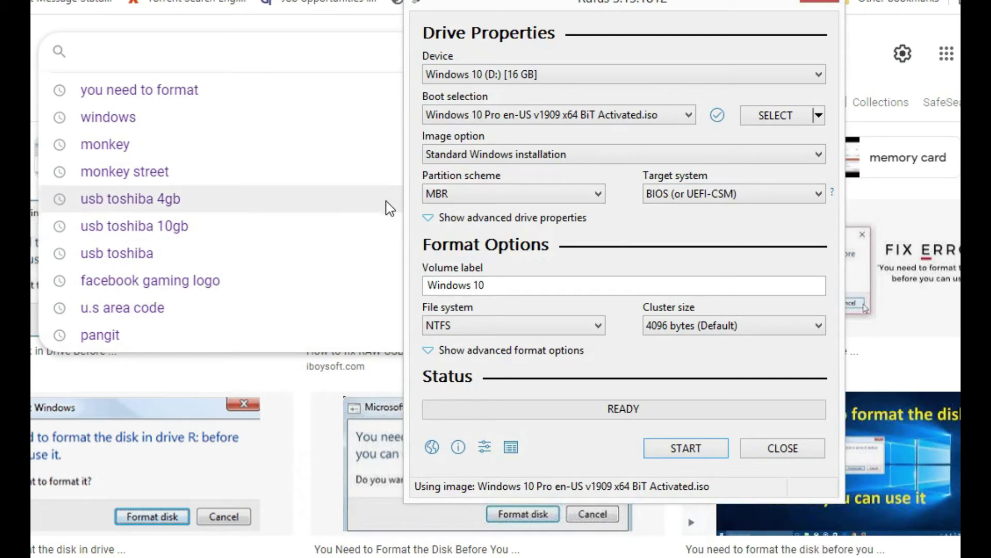
left_click(582, 75)
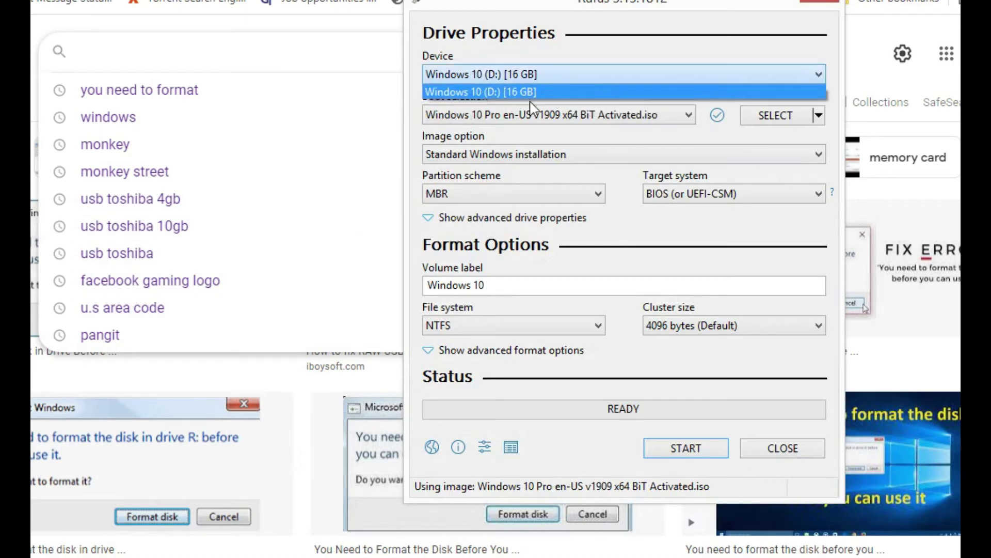
key("super+e")
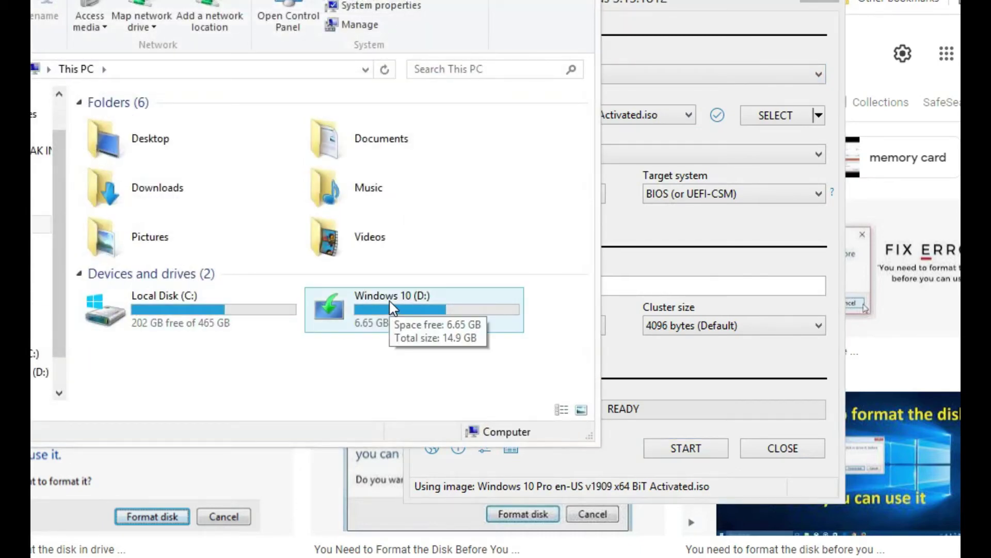
Step: Return to Rufus and choose the Windows 10 Pro en-US v1909 x64 BiT Activated.iso image for the boot selection
left_click(629, 235)
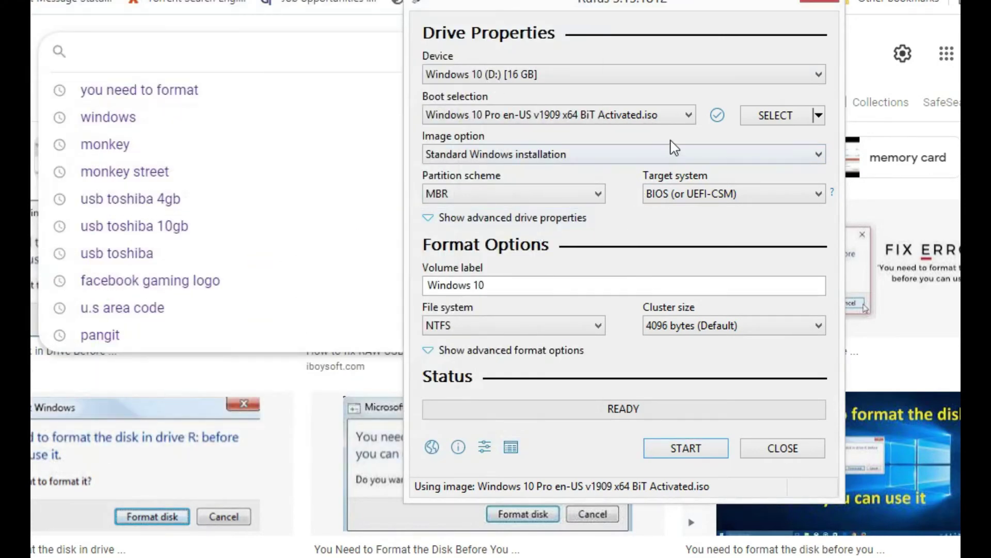
left_click(767, 116)
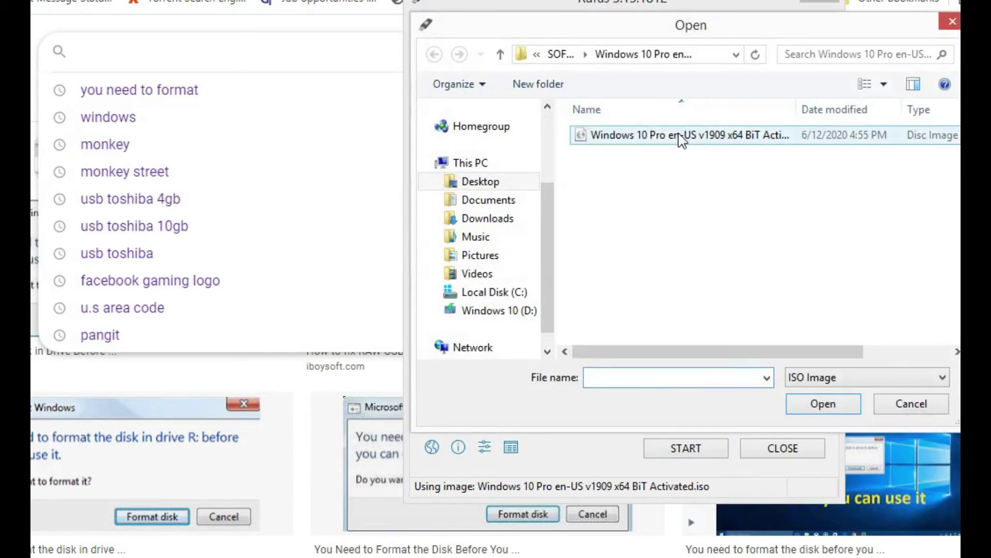
left_click(680, 137)
left_click(824, 404)
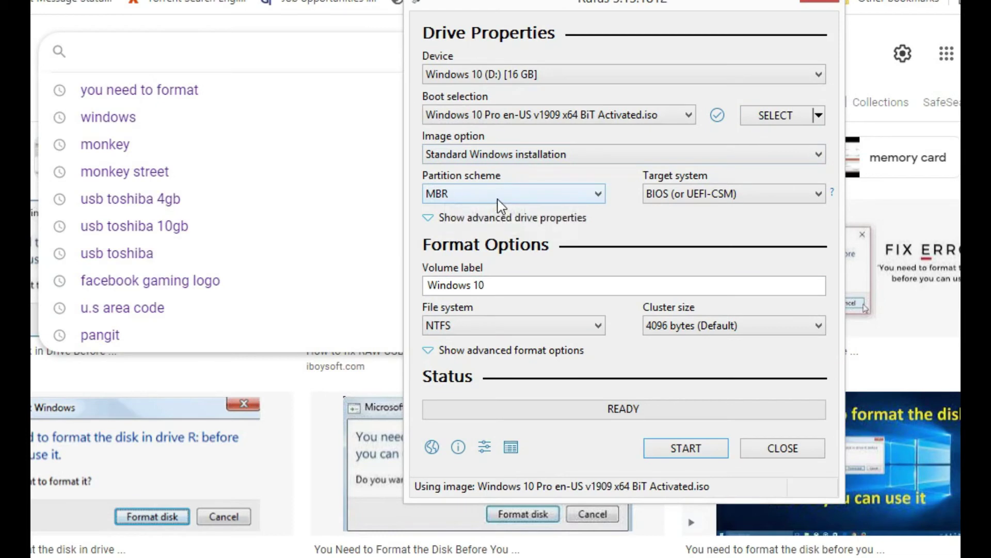
Step: Enter the note "dont install your USB as a MBR you have install your USB GPT" in the Google search box without submitting it
left_click(237, 72)
type("DONT")
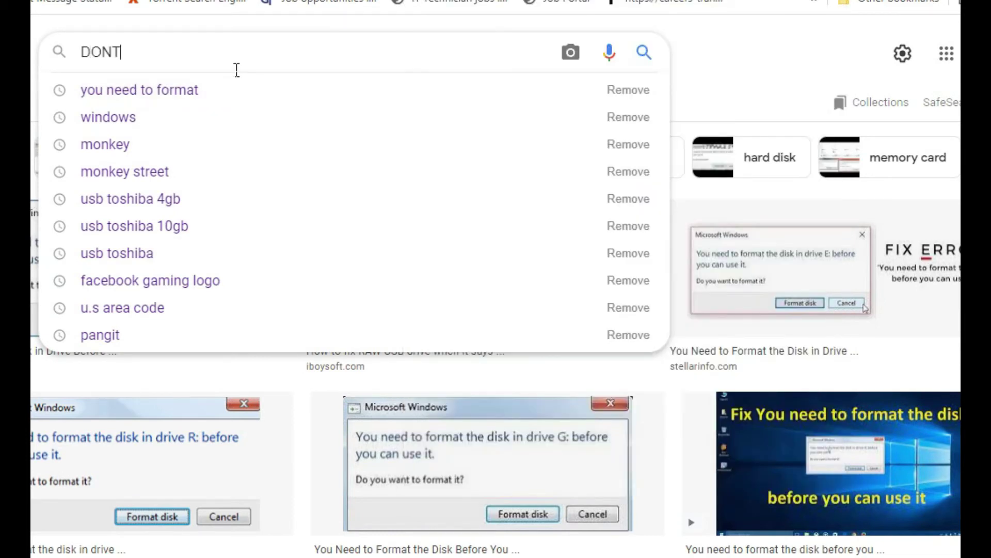
key("BackSpace")
key("BackSpace")
key("BackSpace")
key("BackSpace")
type("dont install your")
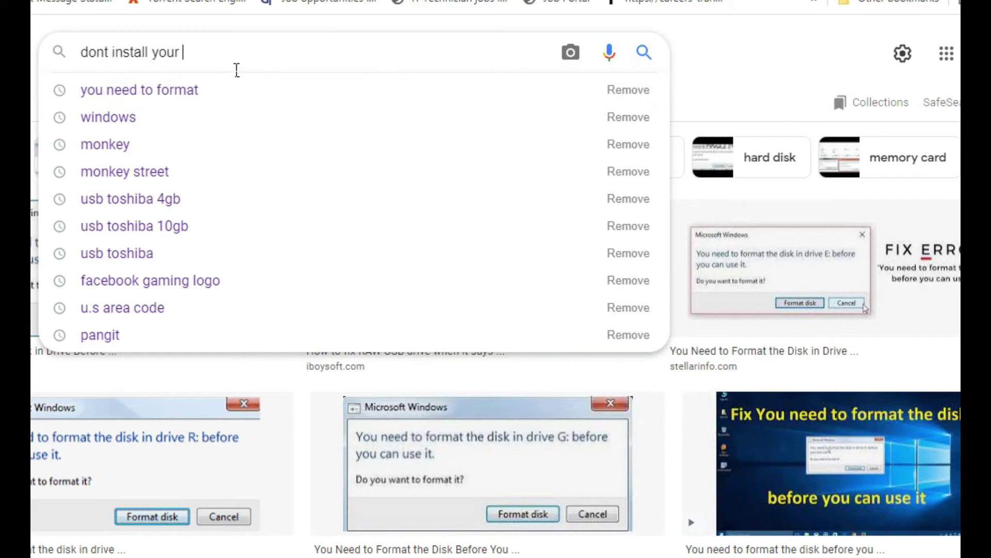
key("Escape")
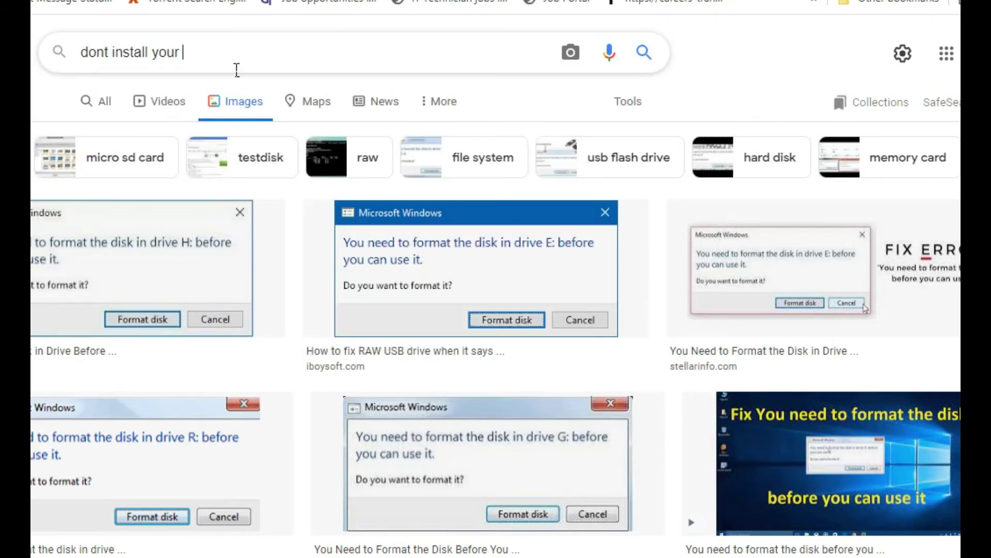
type("USB as a ")
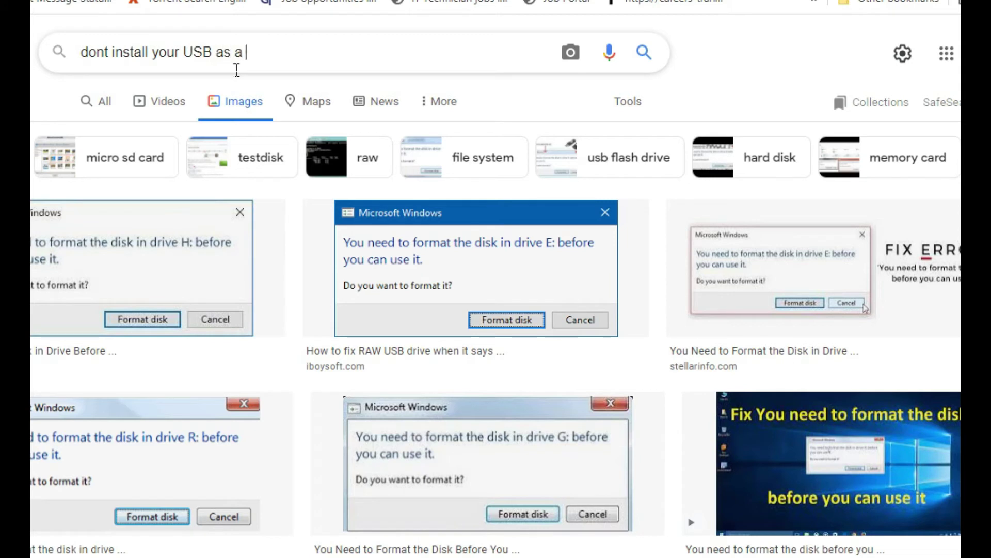
type("MBR you ")
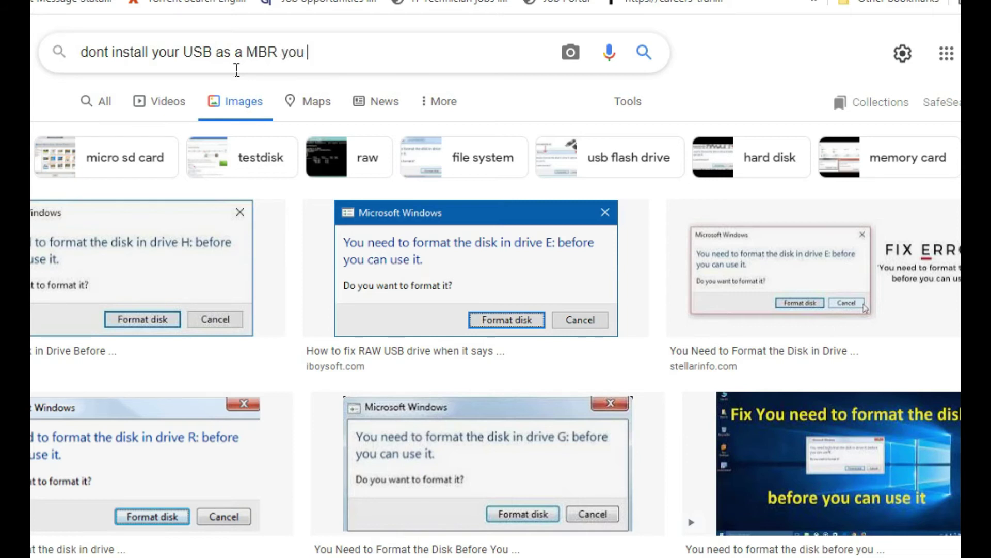
type("have insta")
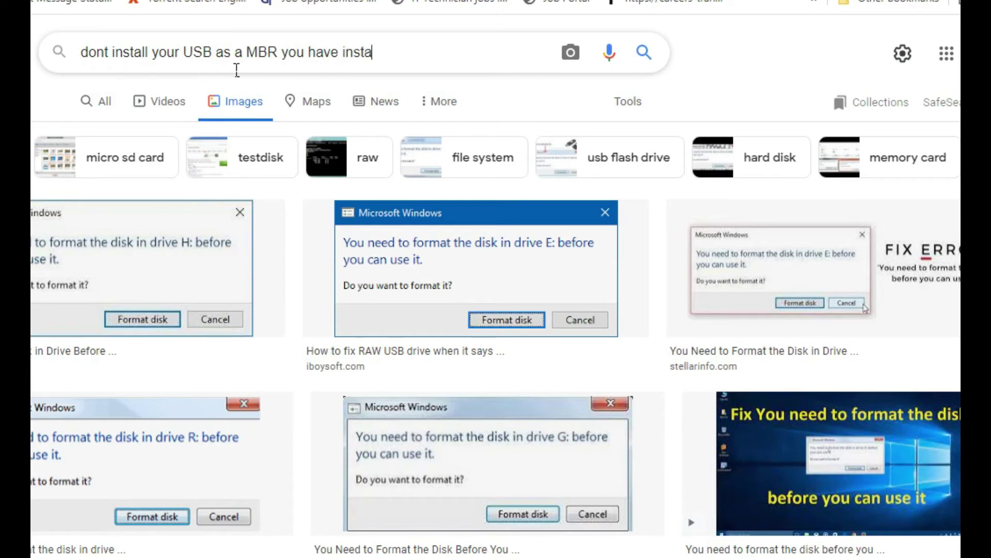
type("ll your USB")
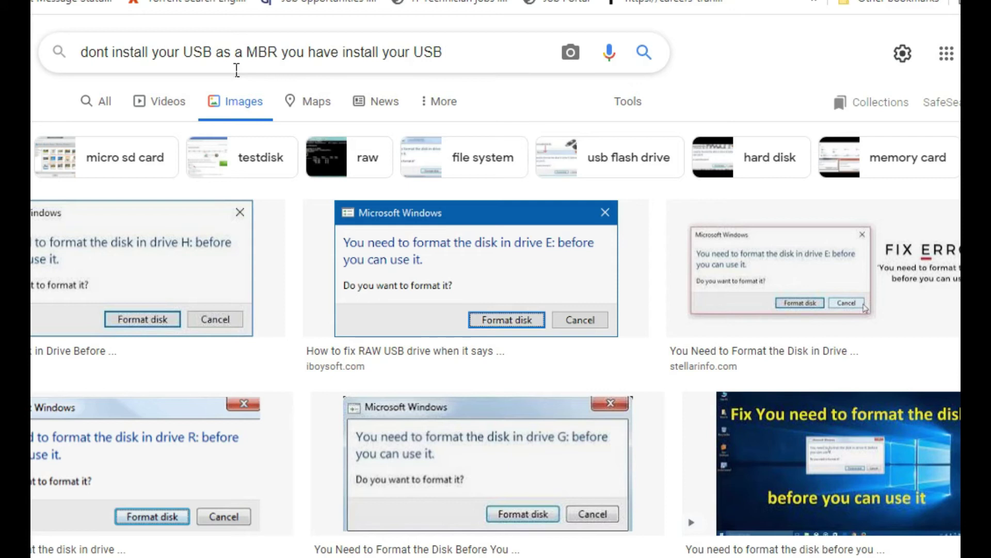
type(" GPT")
Step: Switch to Rufus and set the partition scheme to GPT and the file system to NTFS
key("alt+Tab")
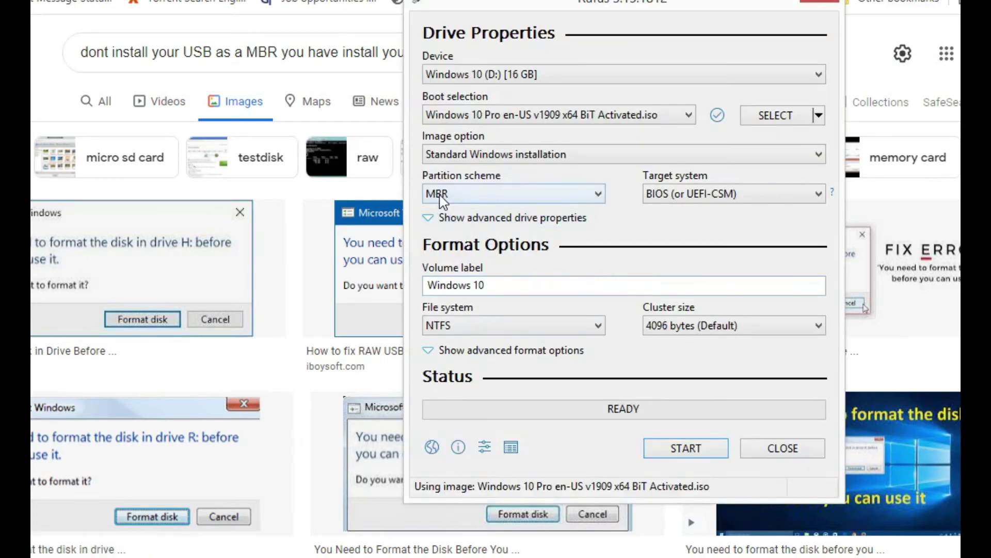
left_click(502, 193)
left_click(458, 224)
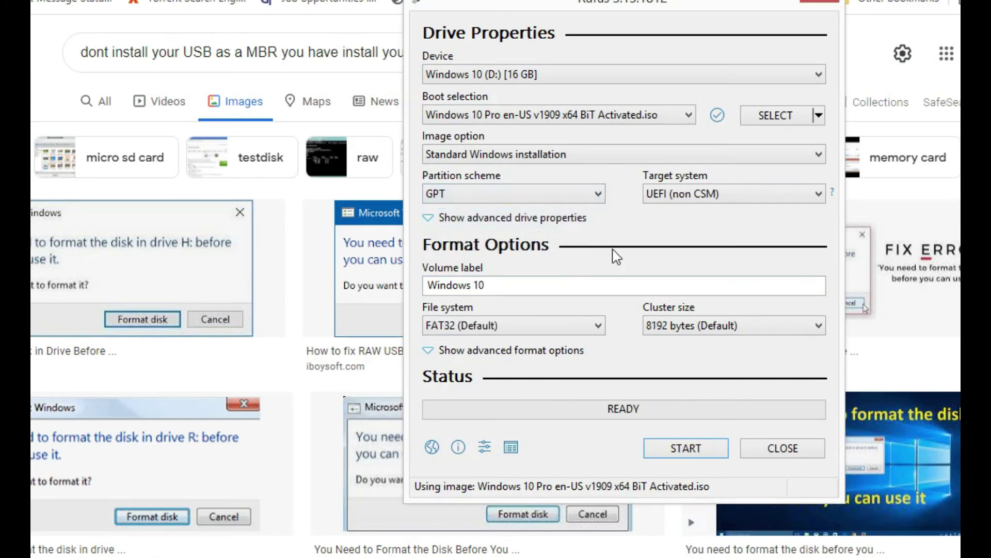
left_click(580, 321)
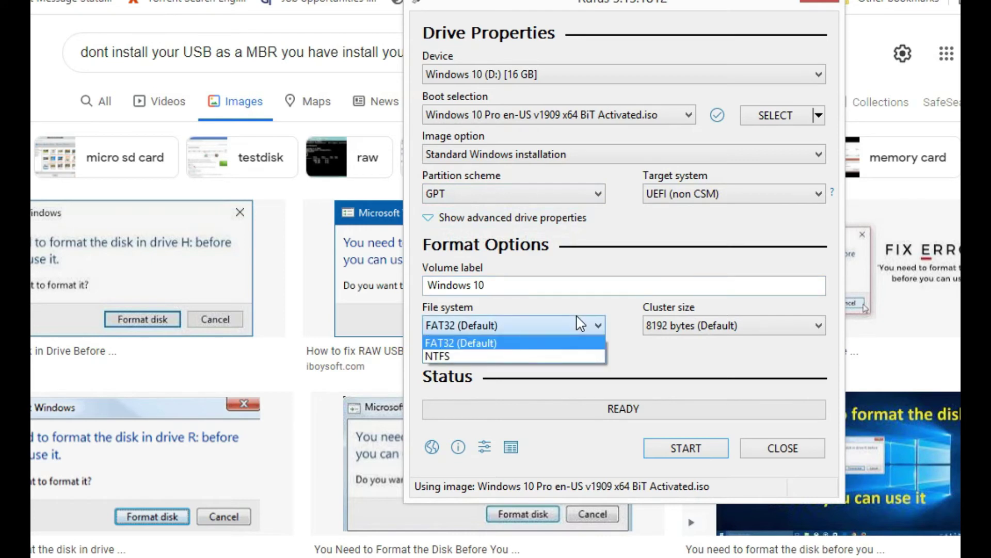
left_click(581, 323)
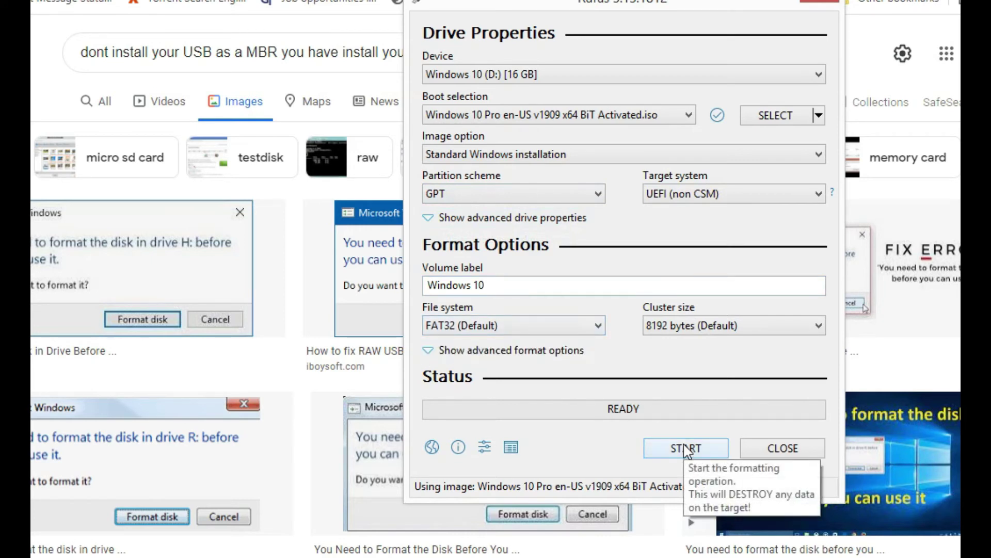
left_click(532, 325)
left_click(507, 355)
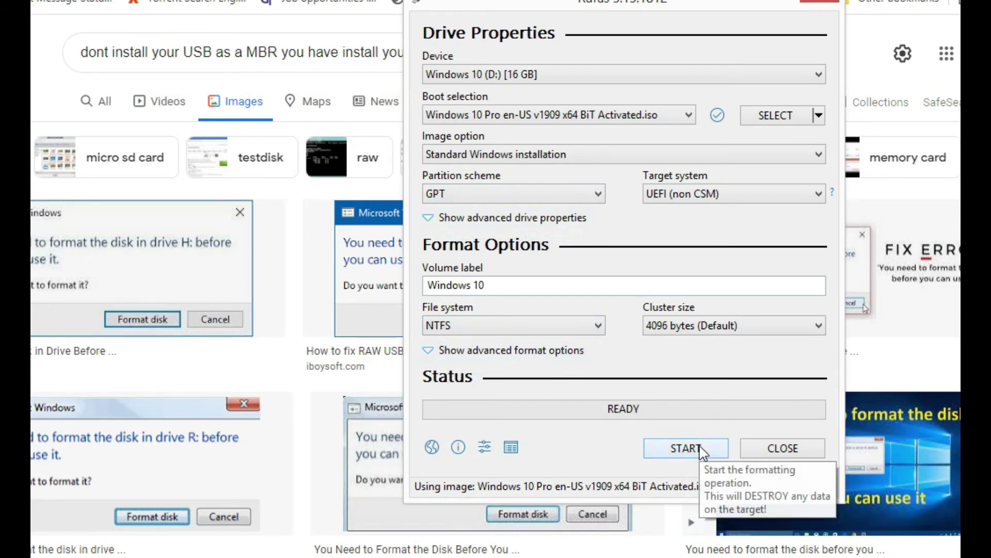
Step: Write the Windows image to the D: drive, accepting the data erasure, and close the Secure Boot notice and Rufus when it finishes
left_click(679, 449)
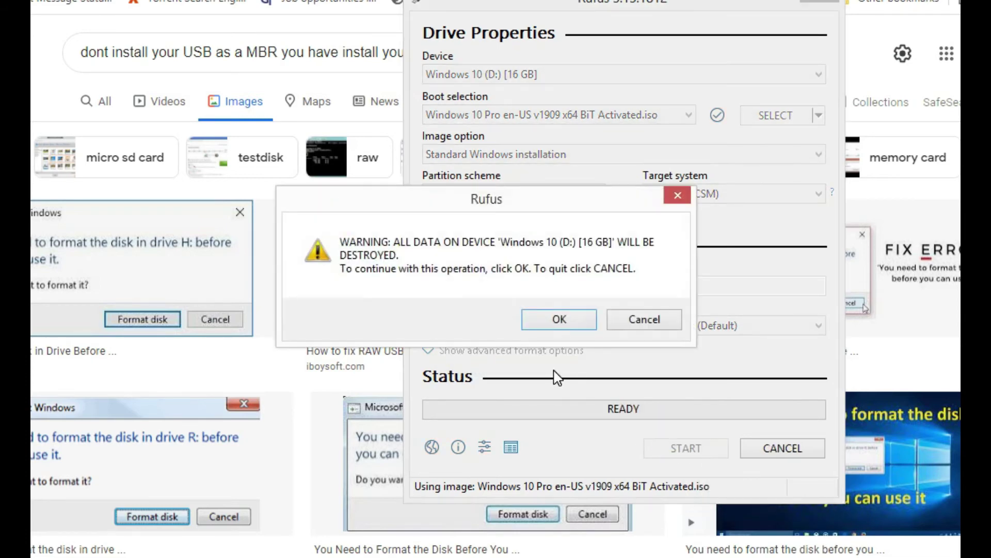
left_click(562, 322)
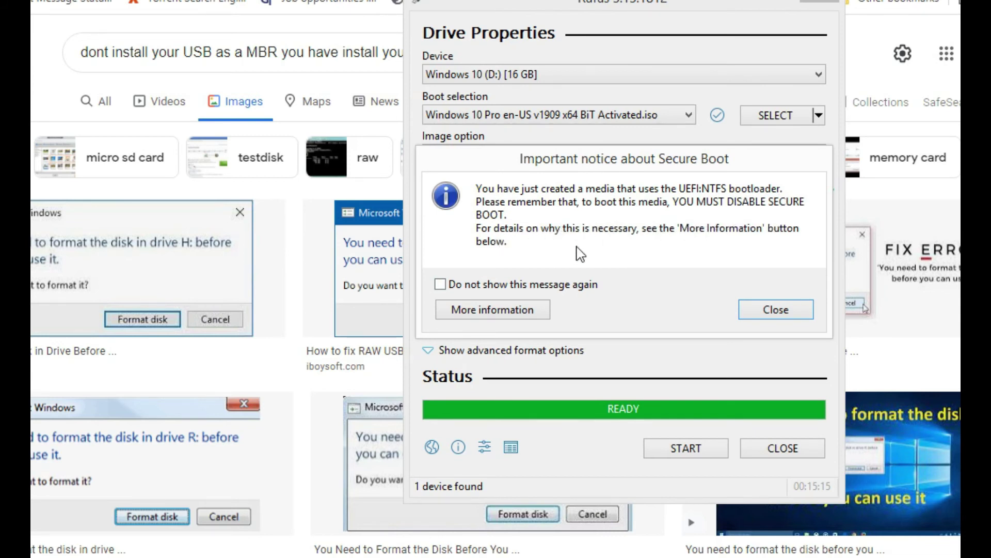
left_click(781, 312)
left_click(777, 452)
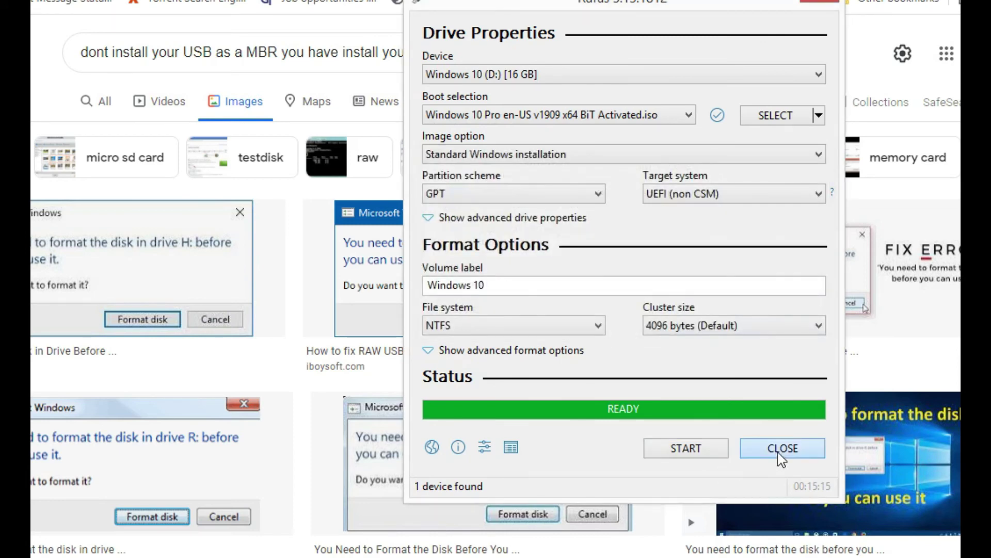
Step: Replace the note in the Google search box with "now done, to make the bootable windows 10" without submitting it
left_click(413, 70)
key("ctrl+a")
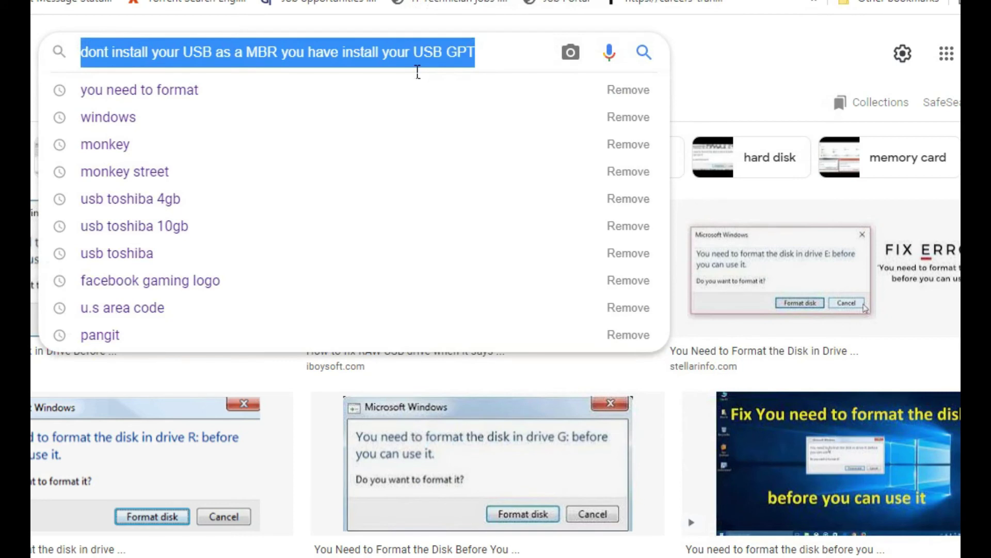
type("NOW")
key("BackSpace")
key("BackSpace")
key("BackSpace")
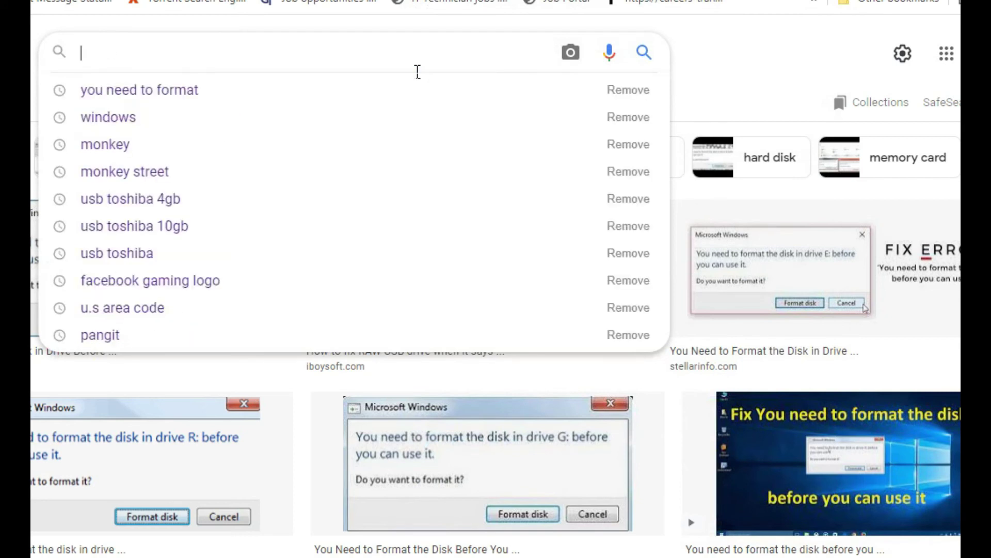
type("now ")
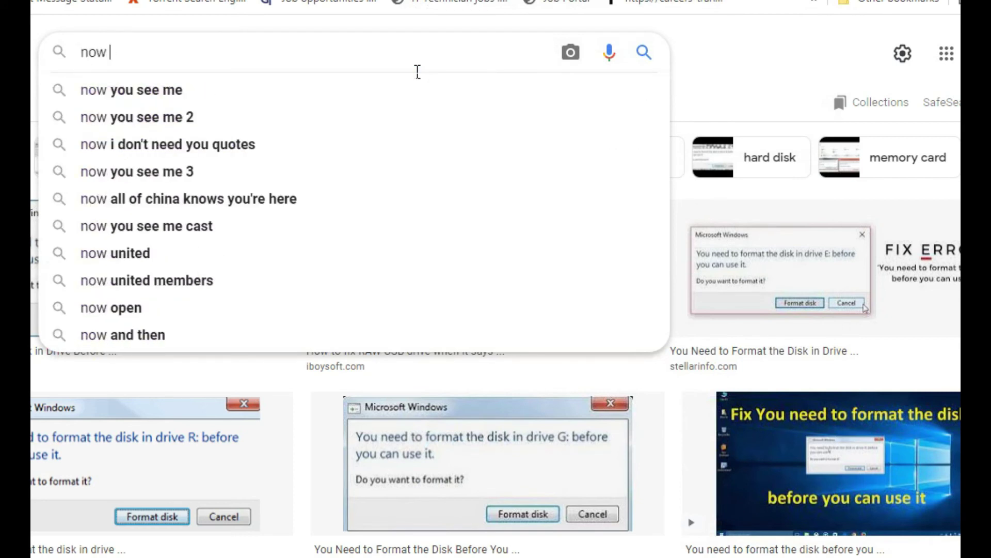
type("done, t")
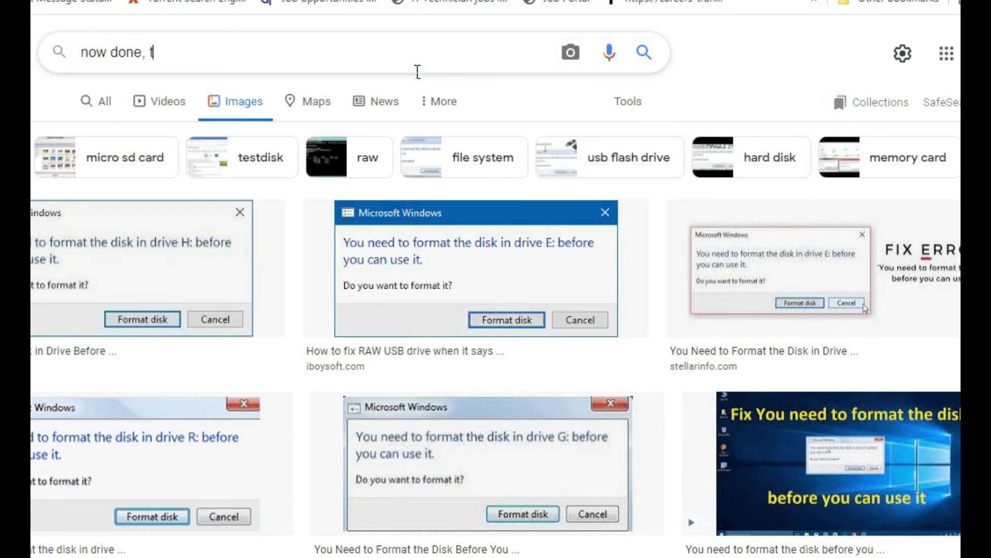
key("BackSpace")
type("the i")
key("BackSpace")
key("BackSpace")
key("BackSpace")
key("BackSpace")
key("BackSpace")
type("to make the ")
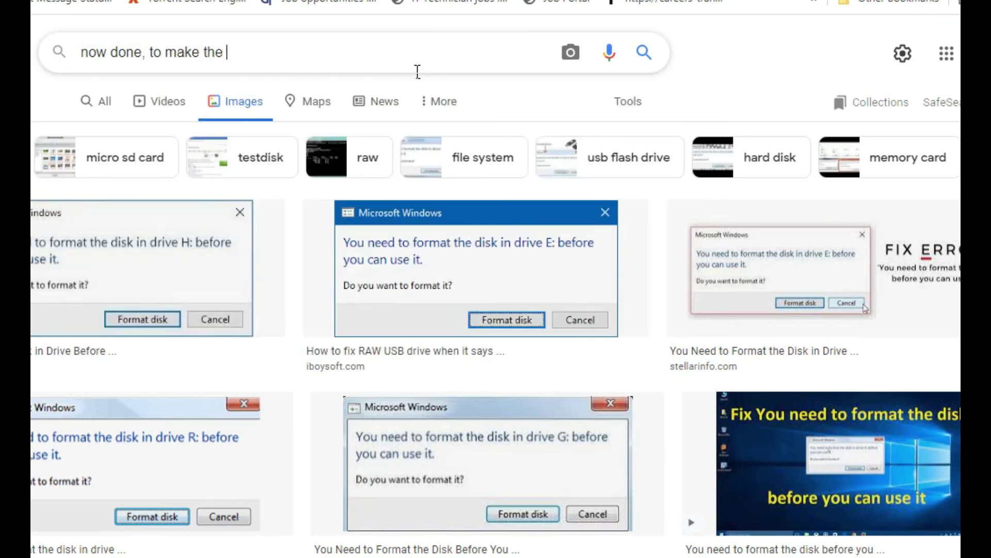
type("bootable windows 10")
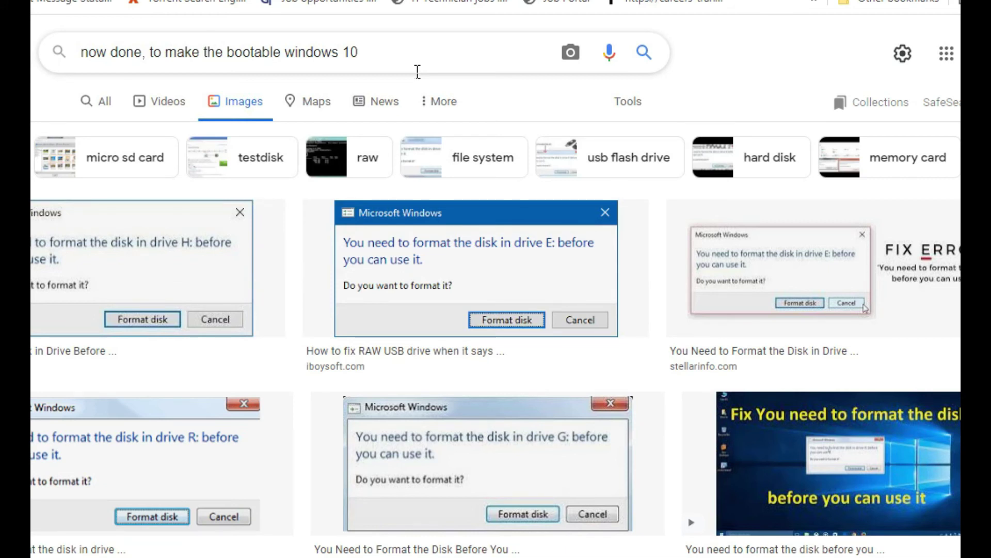
Step: Replace the search text with the note "Reminder if you incounter like this problem" without submitting it
key("ctrl+a")
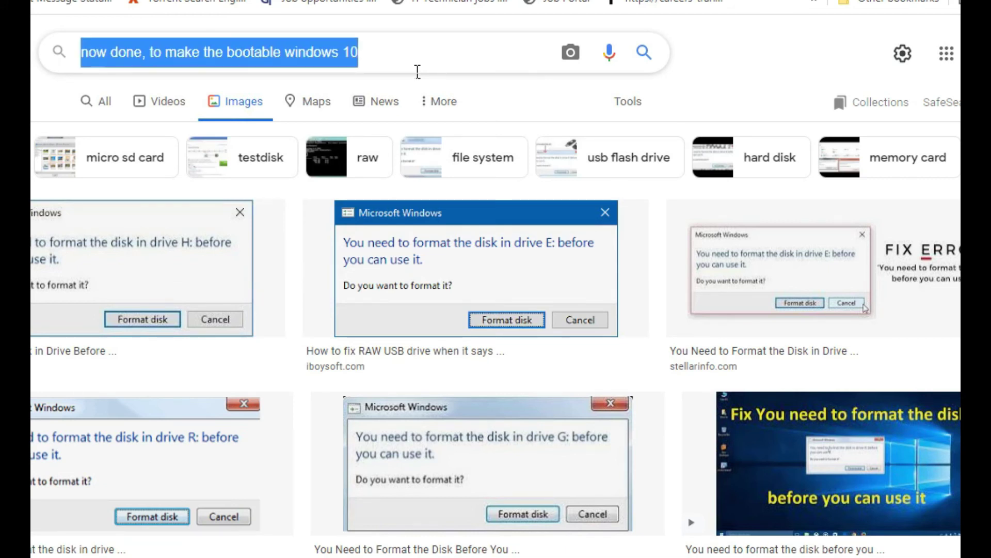
type("Reminder")
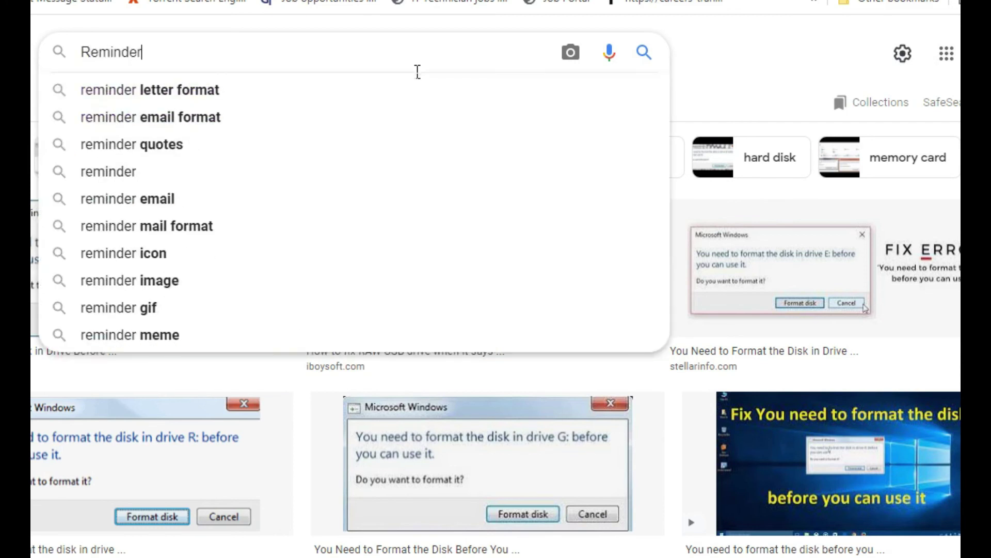
type(",")
key("BackSpace")
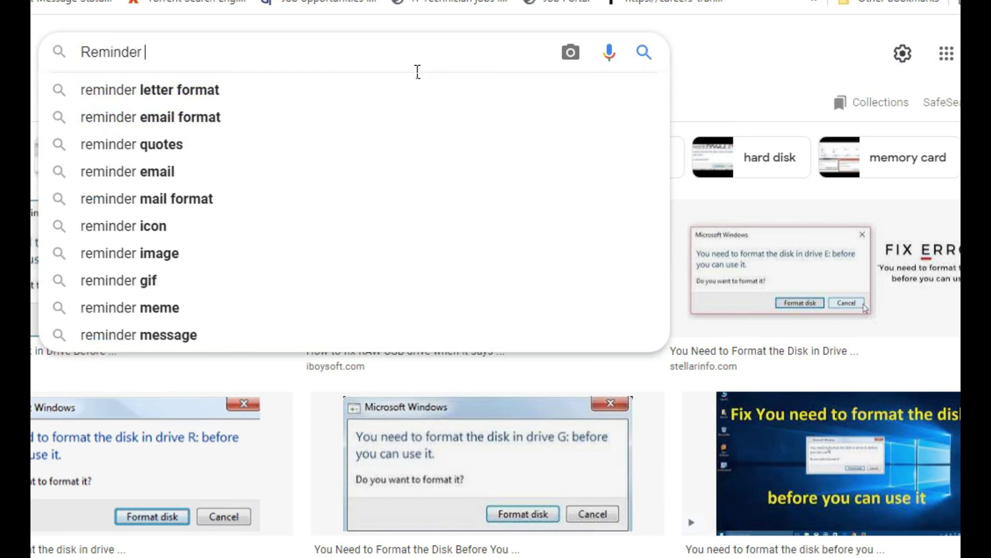
type("IF YOU")
key("BackSpace")
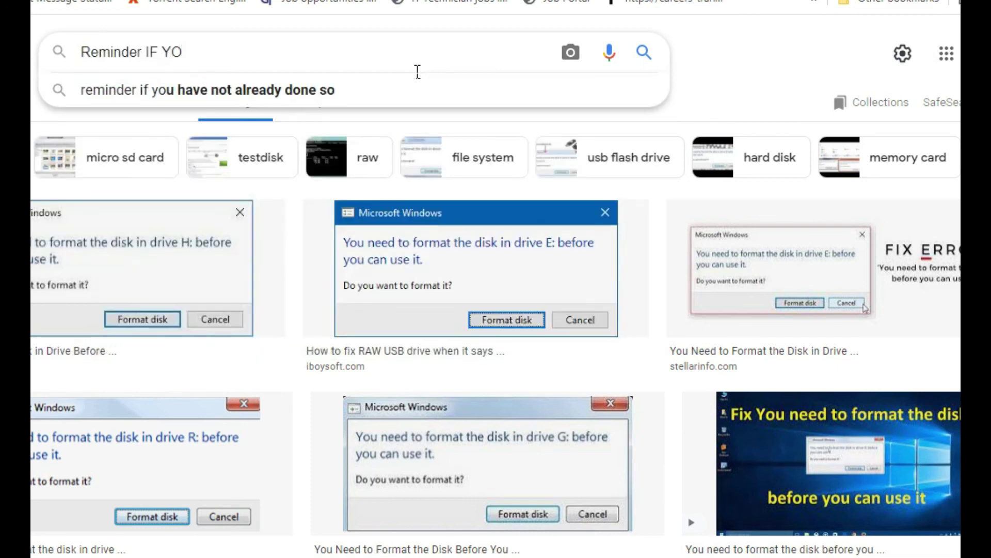
key("BackSpace")
key("BackSpace")
key("BackSpace")
key("BackSpace")
key("BackSpace")
type("if you in")
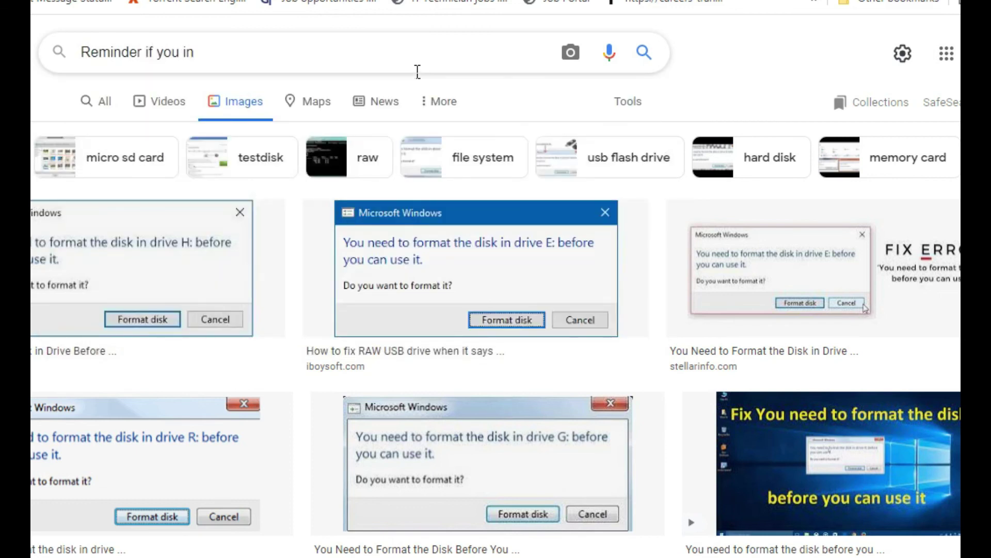
type("counter like ")
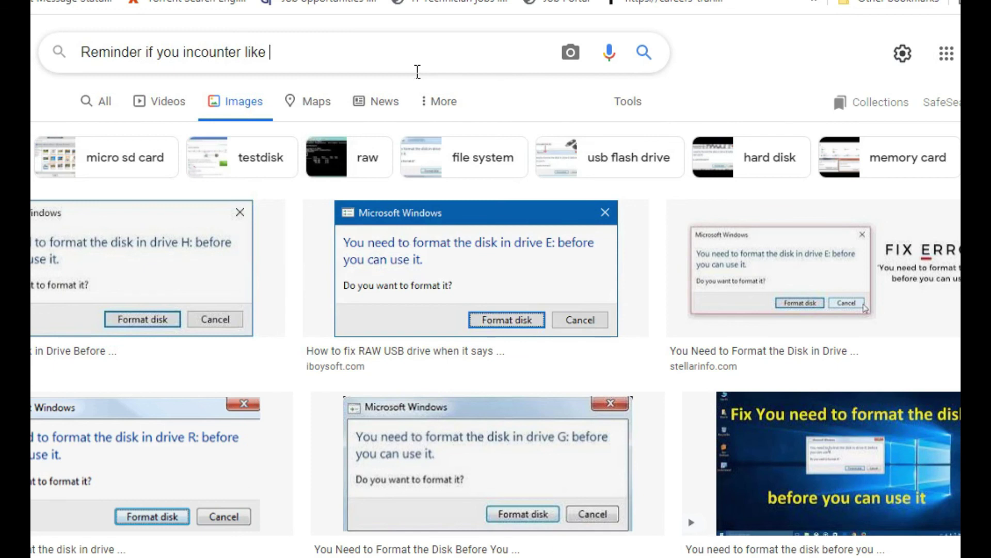
type("that")
key("BackSpace")
key("BackSpace")
key("BackSpace")
key("BackSpace")
key("BackSpace")
type("this problem")
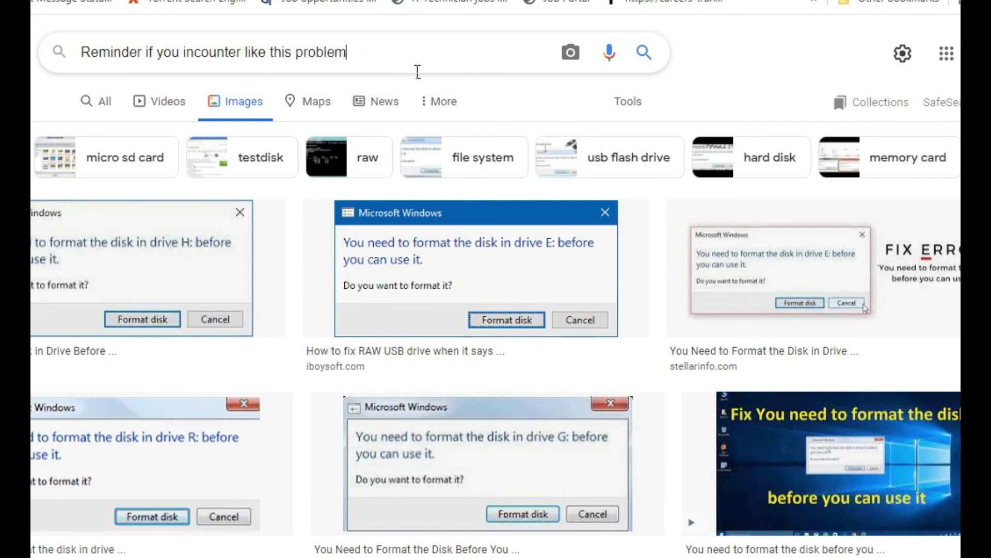
Step: Extend the search box note with "any laptop and any pc, just install windows is GPT and it will work" without submitting it
type(" any laptop and any pc")
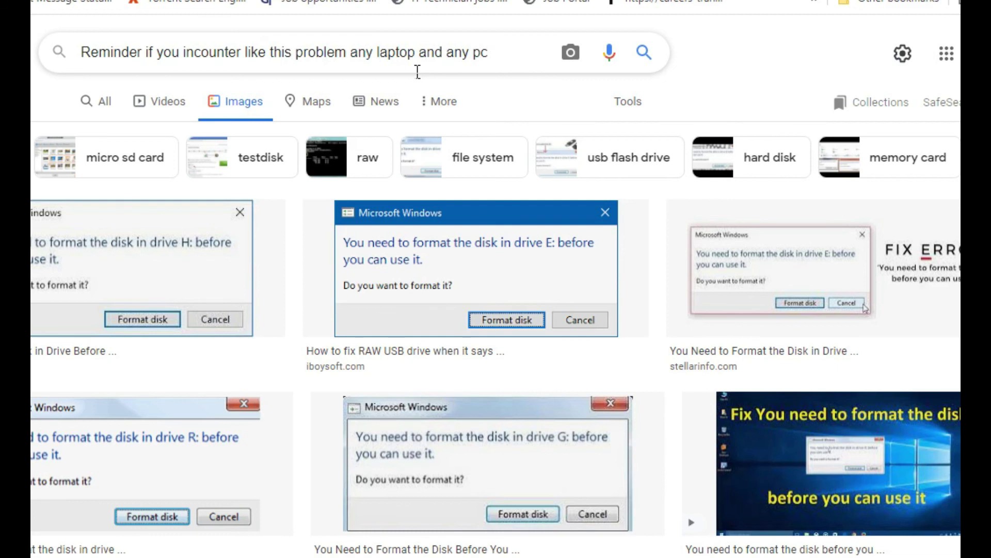
type(", just install ")
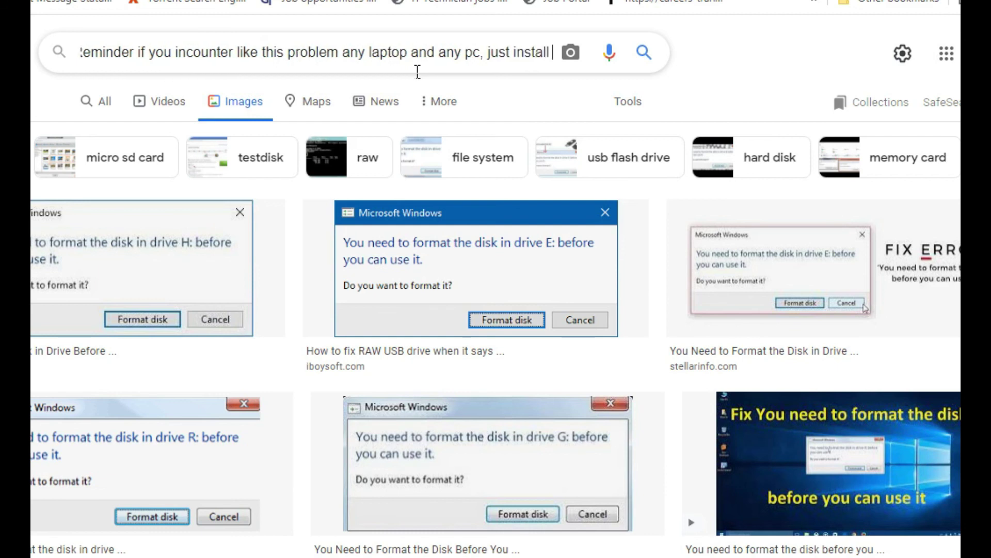
type("windows ")
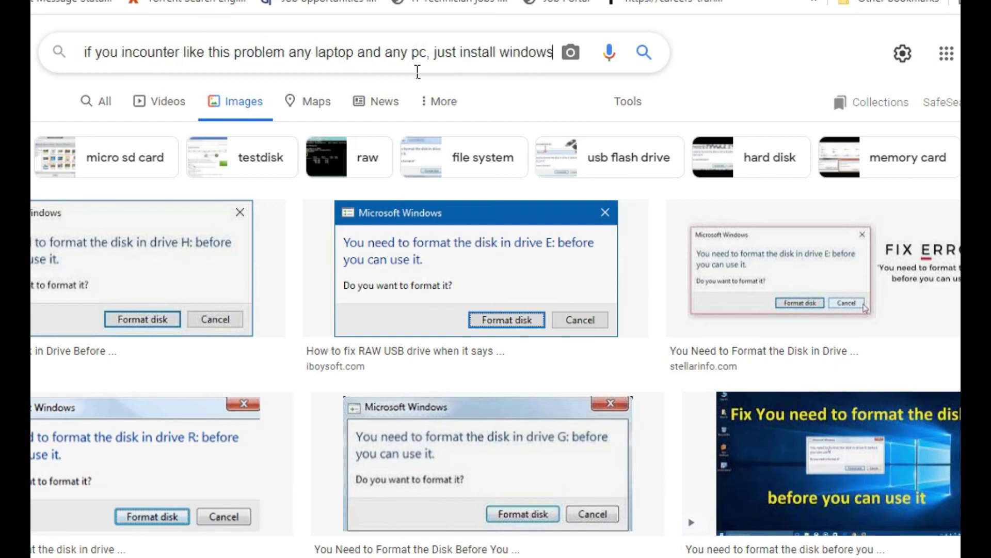
type("is GP")
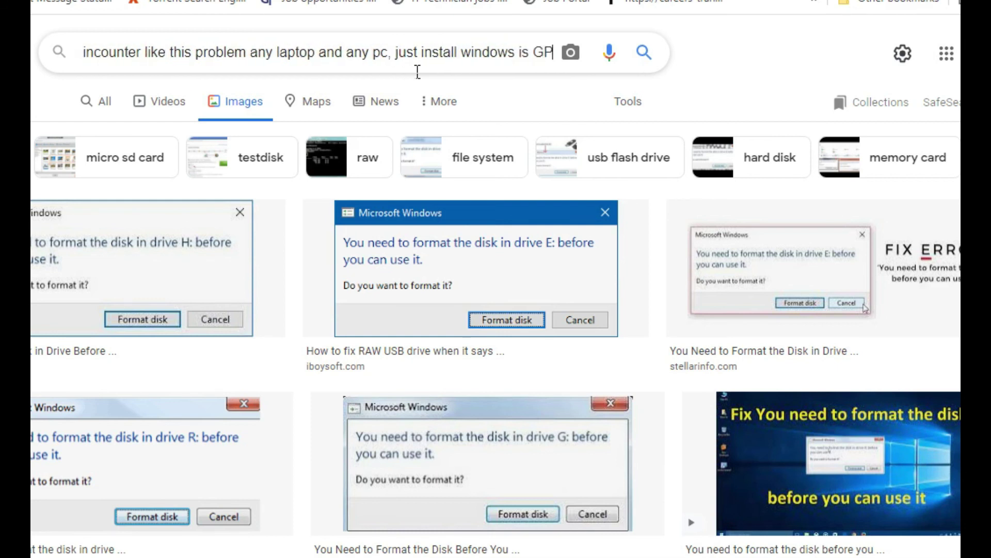
type("T an")
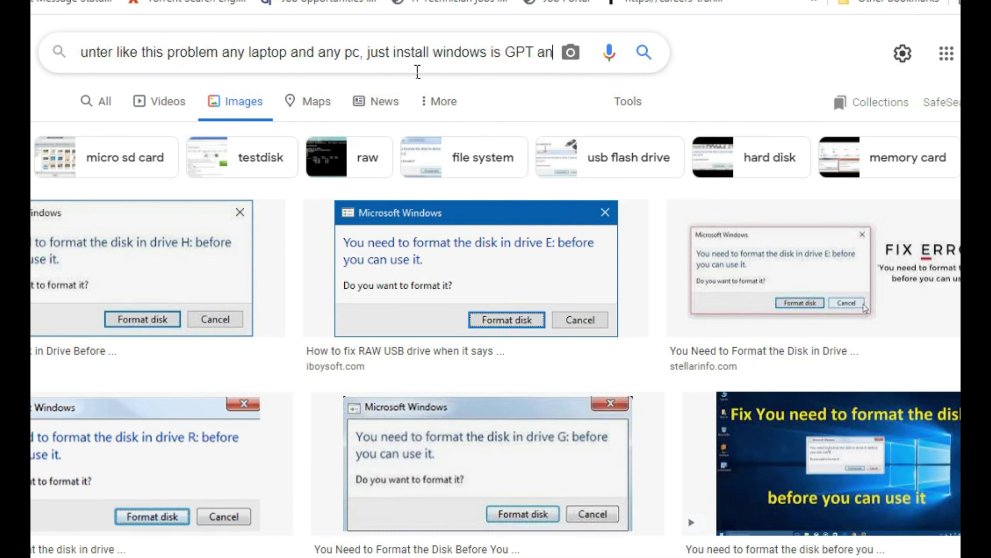
type("d it will work")
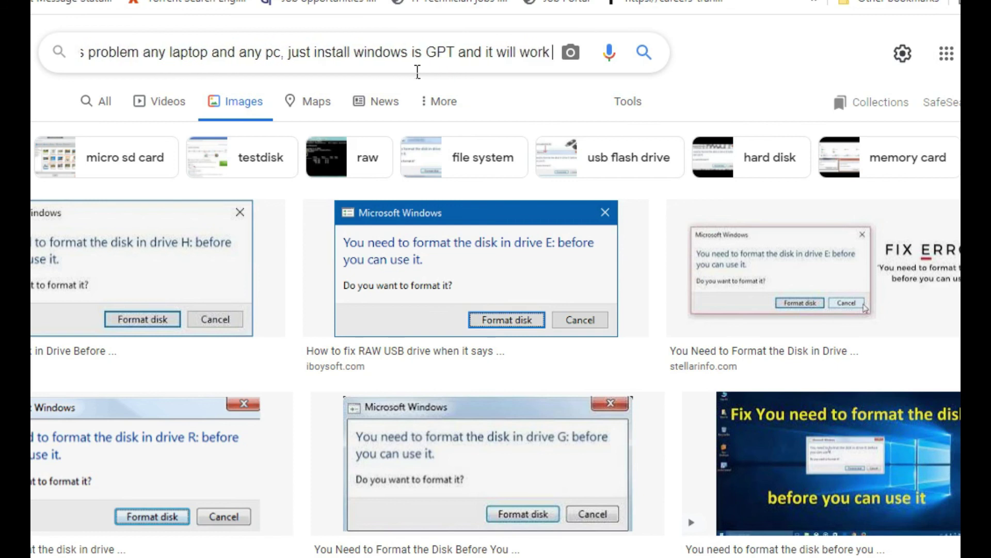
Step: Clear the reminder note from the Google search box and enter "thank you" in its place without submitting it
key("ctrl+Left")
key("ctrl+Left")
key("ctrl+Left")
key("ctrl+Left")
key("ctrl+Left")
key("ctrl+Left")
key("ctrl+Left")
key("ctrl+Left")
key("ctrl+Left")
key("ctrl+Left")
key("ctrl+Left")
key("ctrl+Left")
key("ctrl+Left")
key("ctrl+Left")
key("ctrl+Left")
key("ctrl+Left")
key("ctrl+Left")
key("ctrl+Left")
key("ctrl+Left")
key("ctrl+Left")
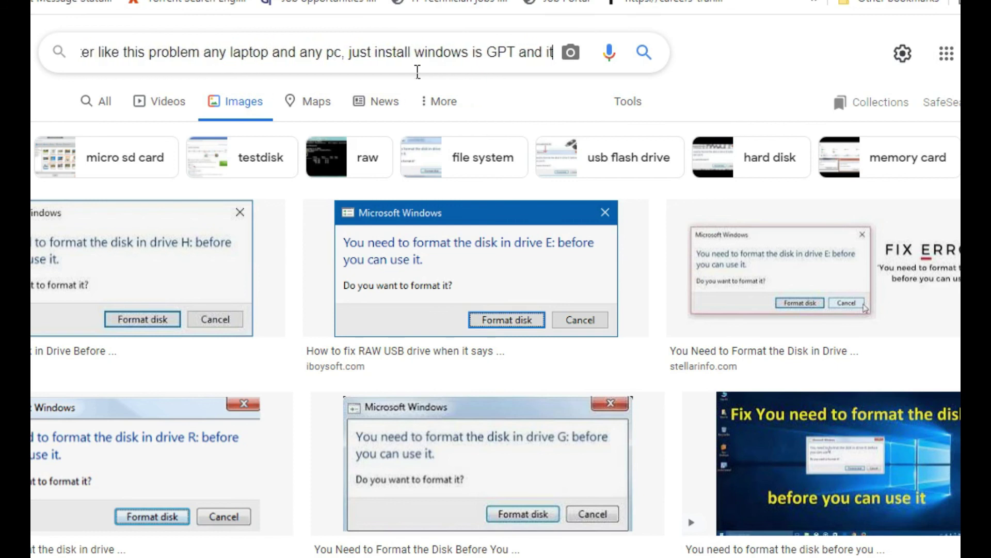
key("BackSpace")
key("BackSpace")
key("BackSpace")
key("BackSpace")
key("BackSpace")
key("BackSpace")
key("BackSpace")
key("BackSpace")
key("BackSpace")
key("BackSpace")
key("BackSpace")
key("BackSpace")
key("BackSpace")
key("BackSpace")
key("BackSpace")
key("BackSpace")
key("BackSpace")
key("BackSpace")
key("BackSpace")
key("BackSpace")
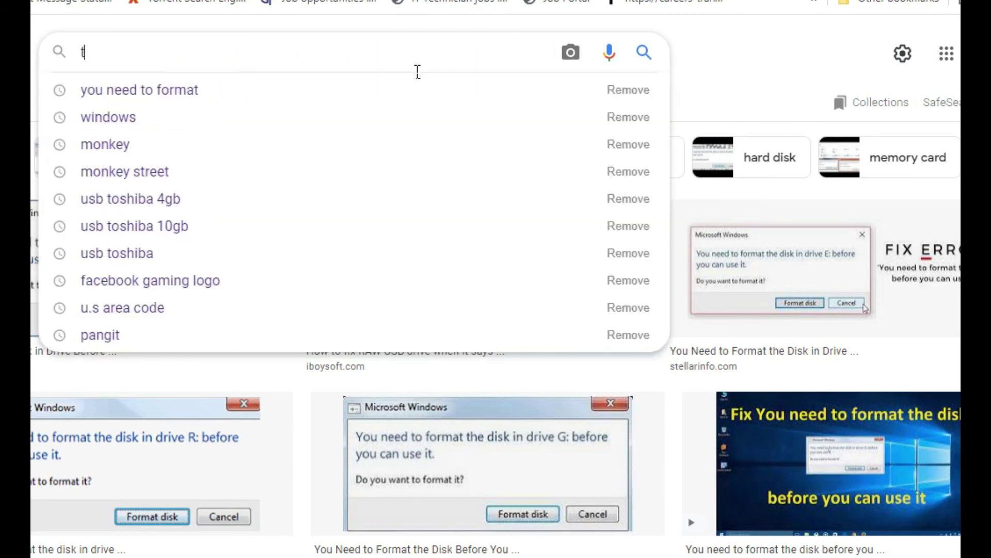
type("hank you")
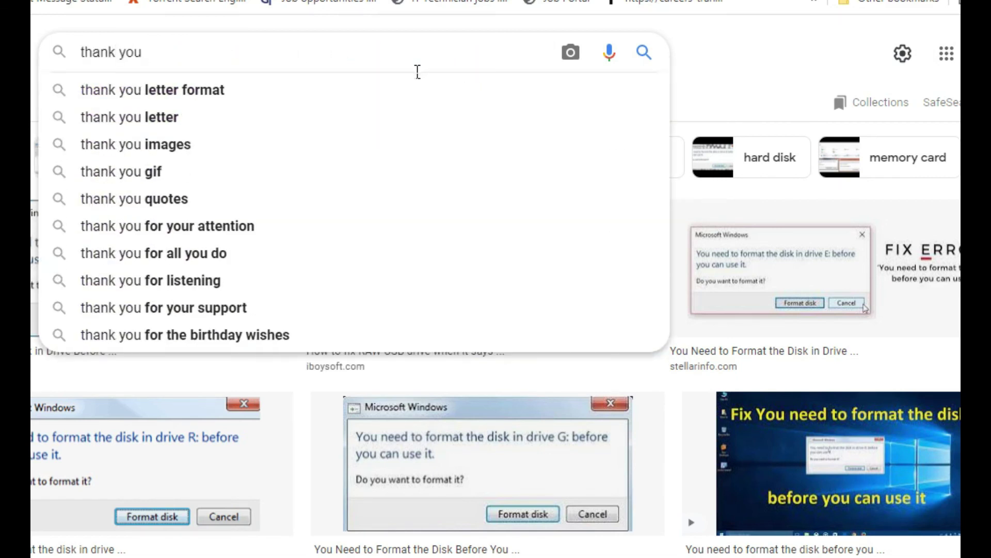
mouse_move(341, 537)
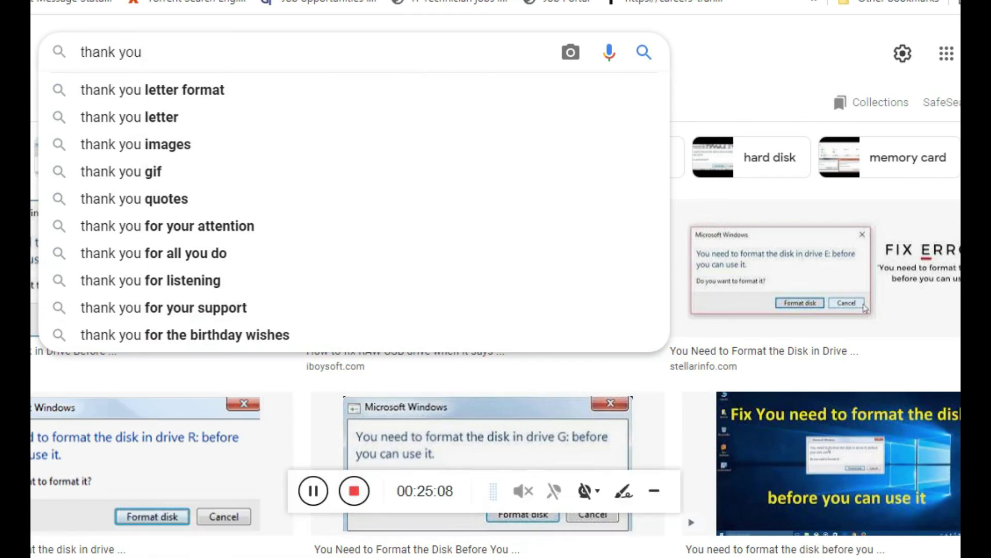